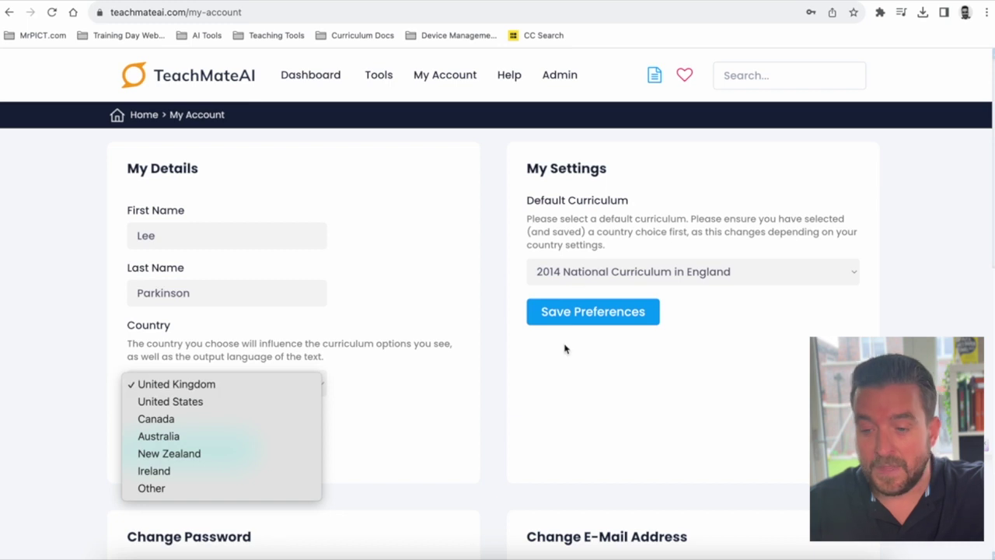
# Step: Review the account page's default curriculum options, password and e-mail settings, and subscription details without changing anything
pyautogui.click(587, 274)
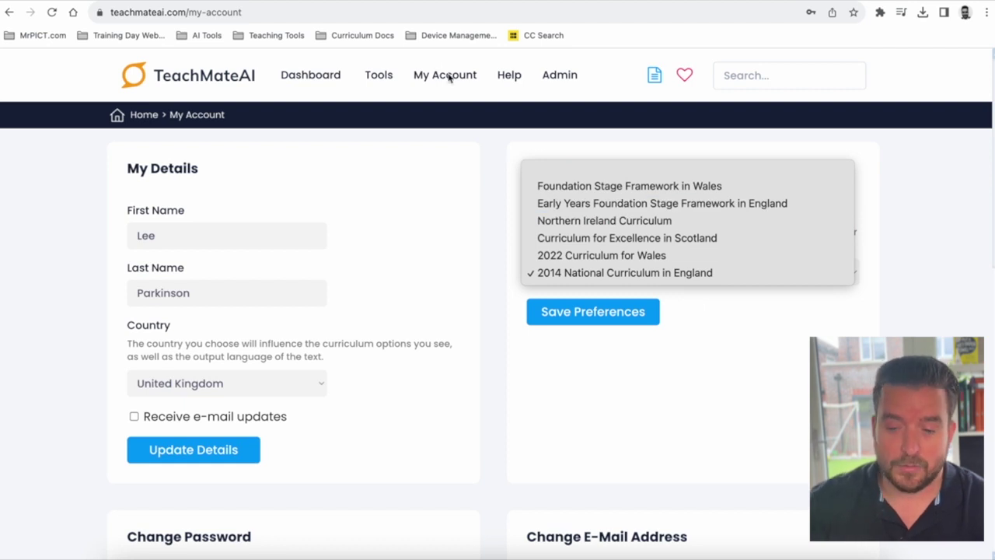
pyautogui.click(602, 430)
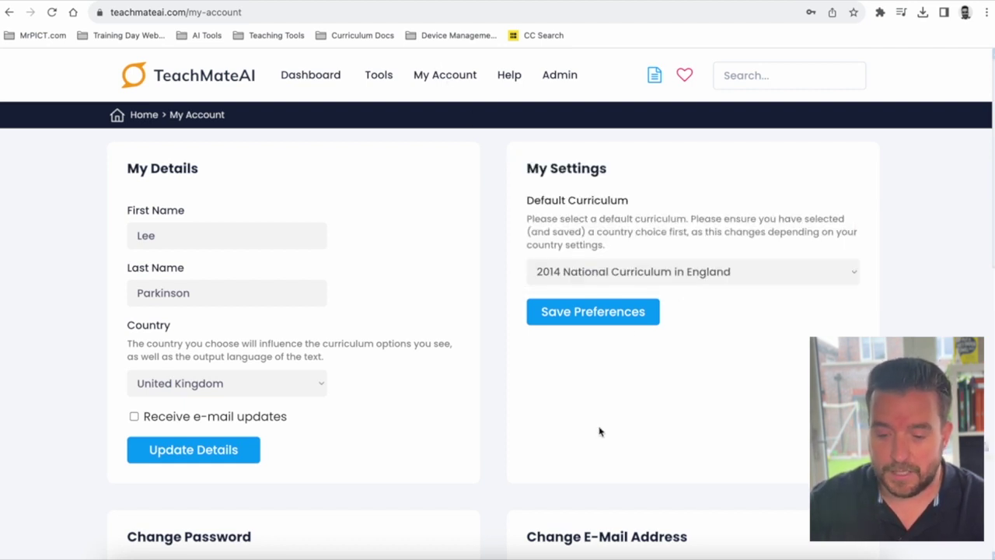
pyautogui.scroll(-2, 599, 431)
pyautogui.scroll(-8, 599, 431)
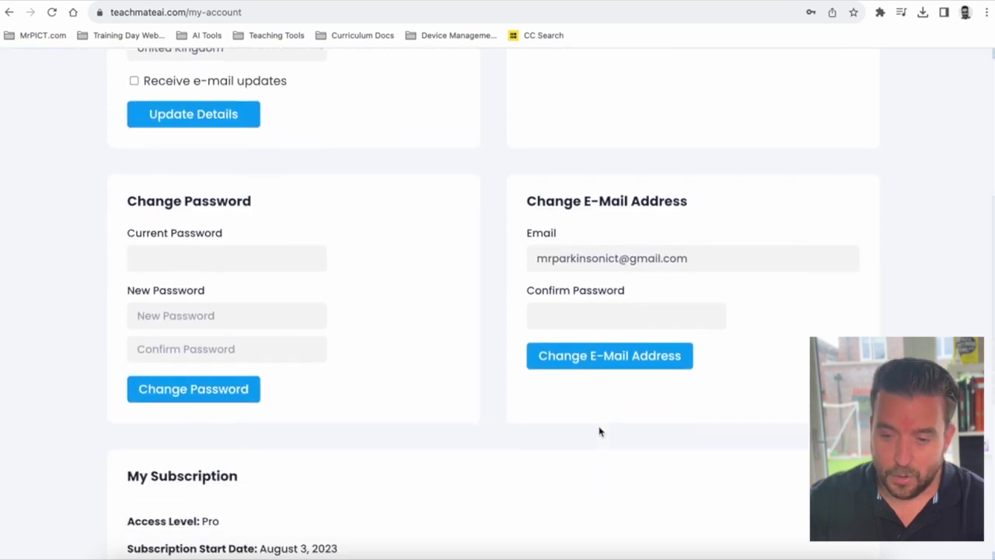
pyautogui.scroll(2, 599, 432)
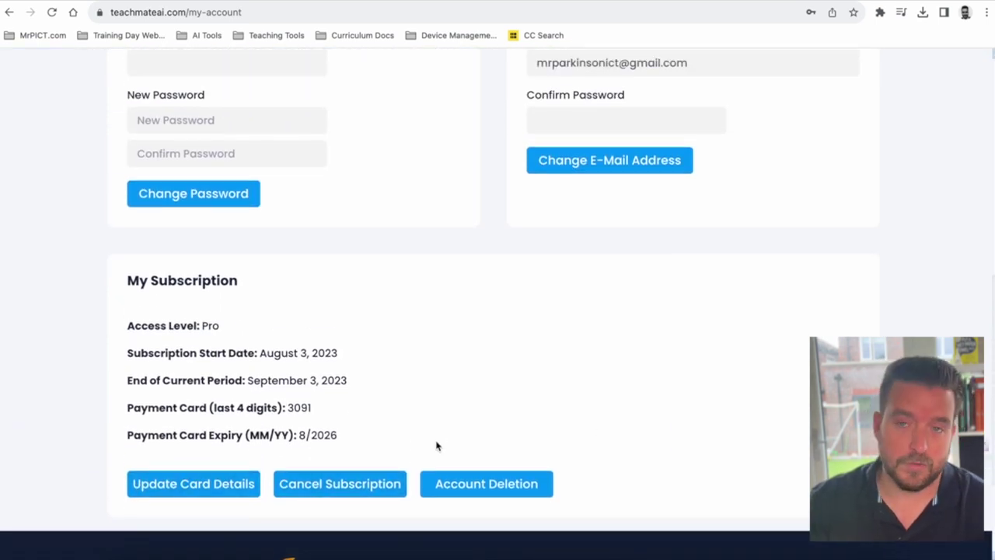
pyautogui.scroll(10, 429, 438)
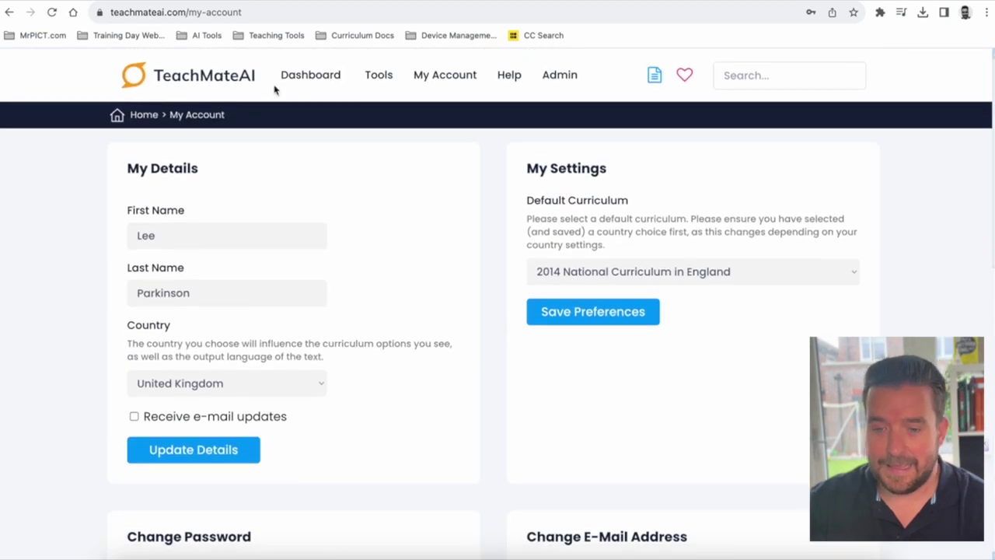
# Step: Open the dashboard and look over the plan, usage overview, favourite tools and top 5 tools
pyautogui.click(315, 75)
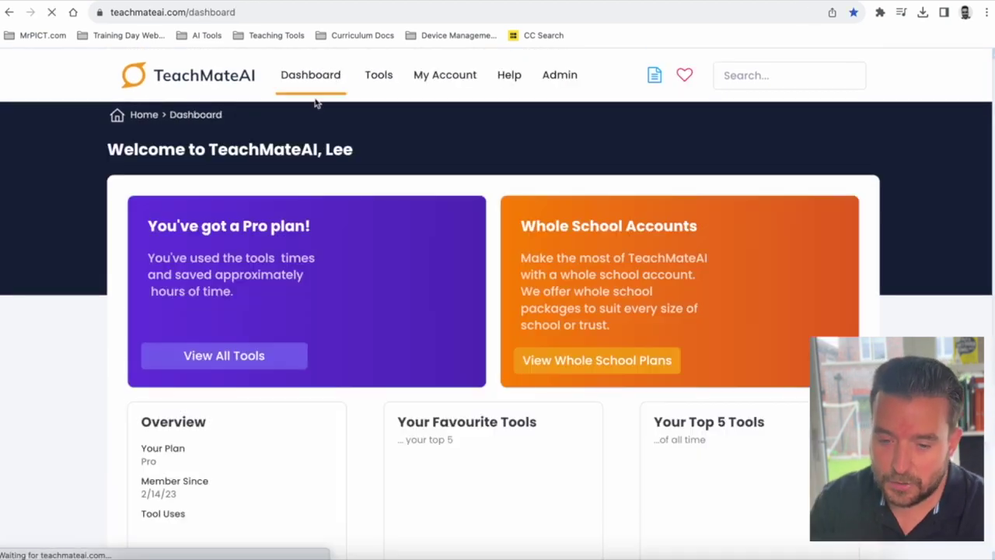
pyautogui.scroll(-2, 396, 300)
pyautogui.scroll(-3, 396, 301)
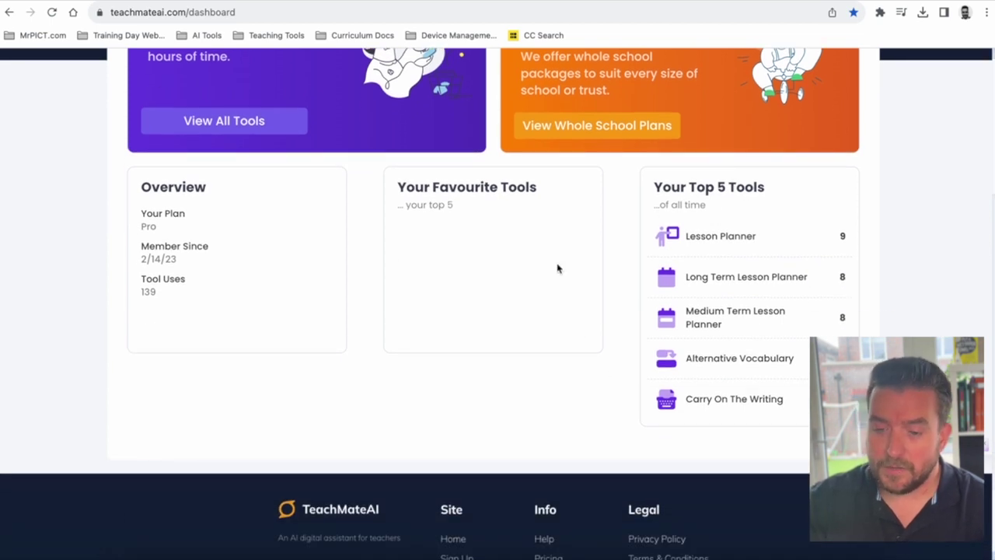
pyautogui.scroll(4, 342, 289)
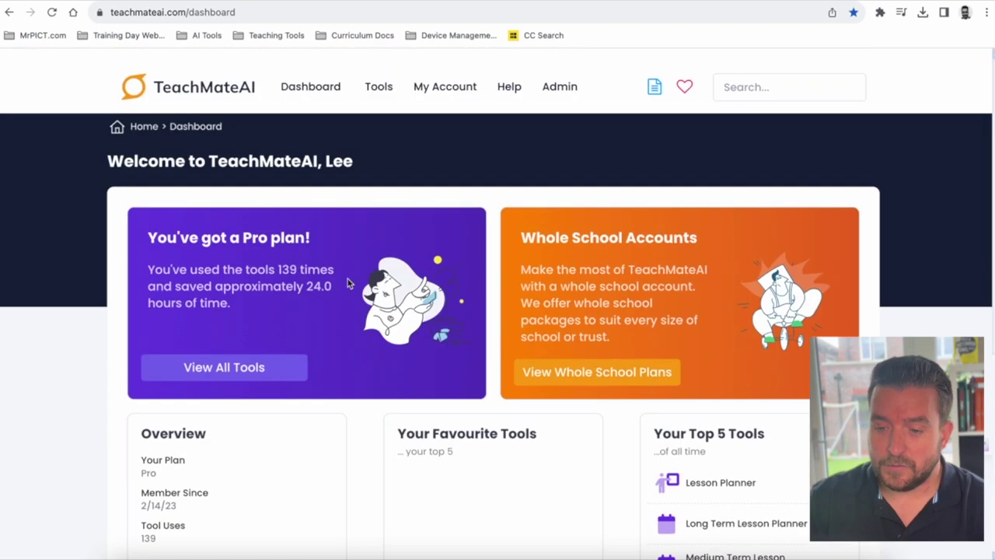
pyautogui.scroll(-2, 401, 314)
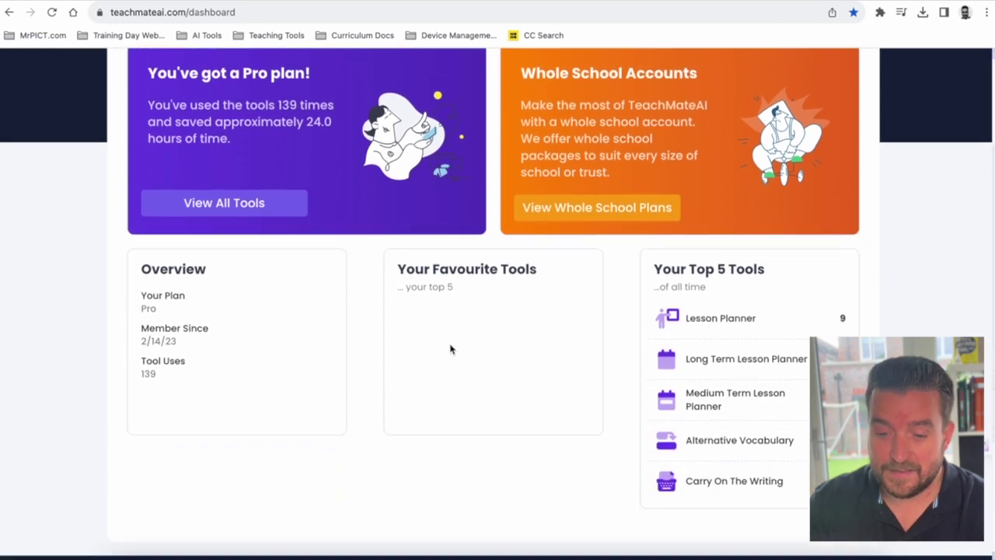
pyautogui.scroll(2, 440, 406)
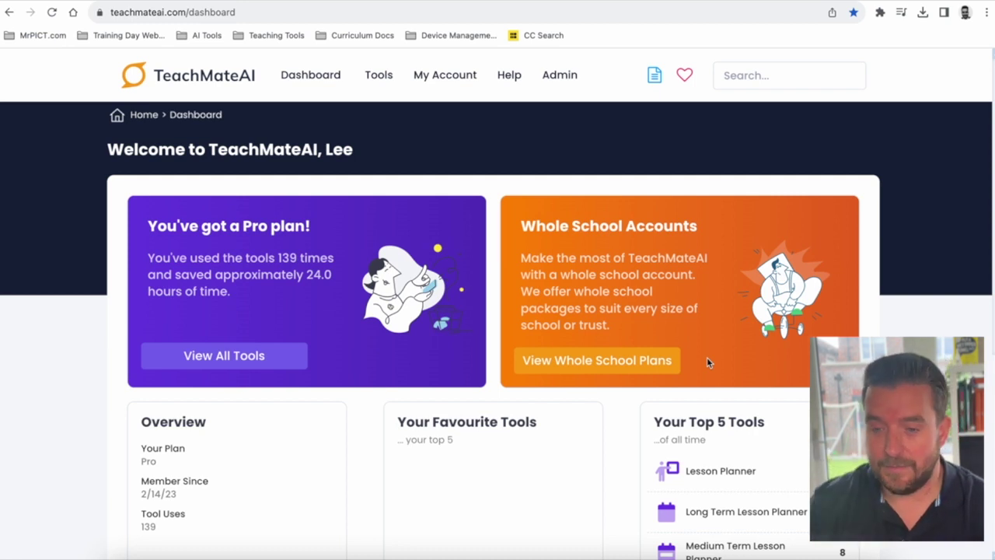
# Step: Open the complete list of TeachMateAI tools and browse through it
pyautogui.moveTo(388, 78)
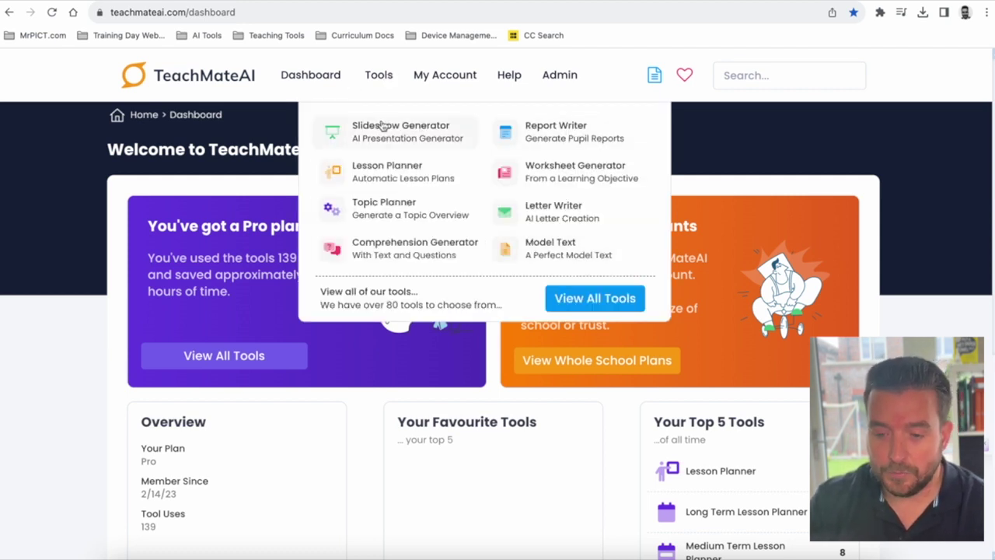
pyautogui.click(590, 299)
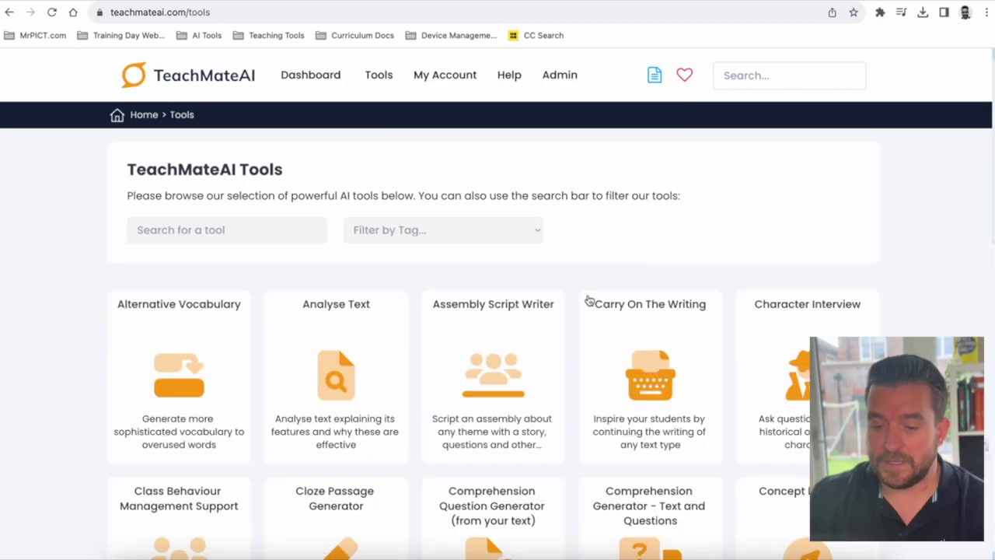
pyautogui.scroll(-10, 589, 300)
pyautogui.scroll(-15, 589, 300)
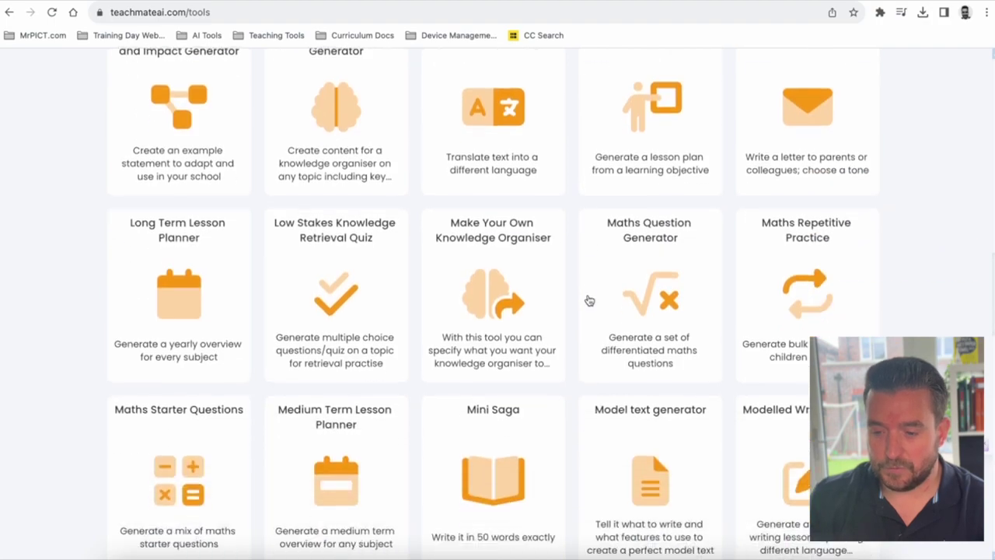
pyautogui.scroll(-5, 589, 300)
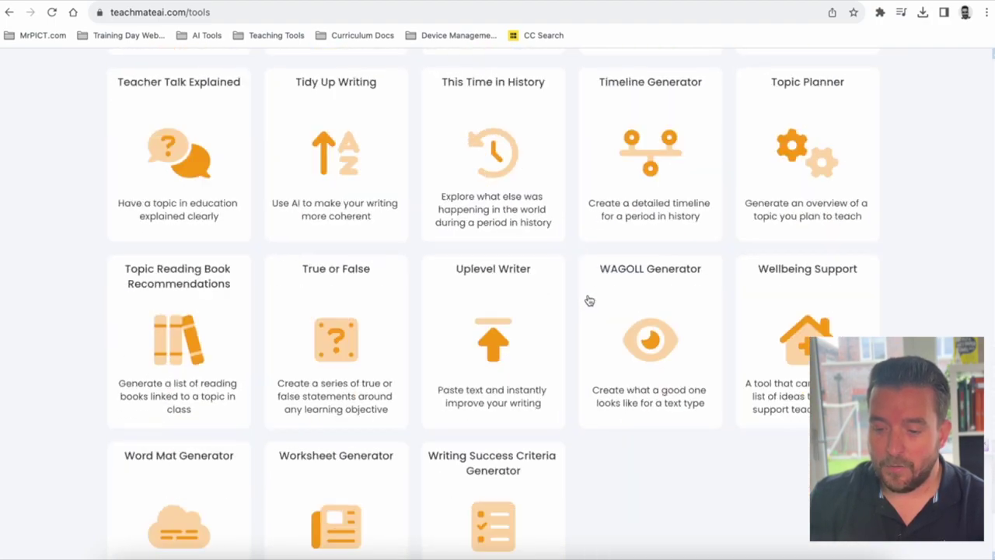
pyautogui.scroll(20, 589, 300)
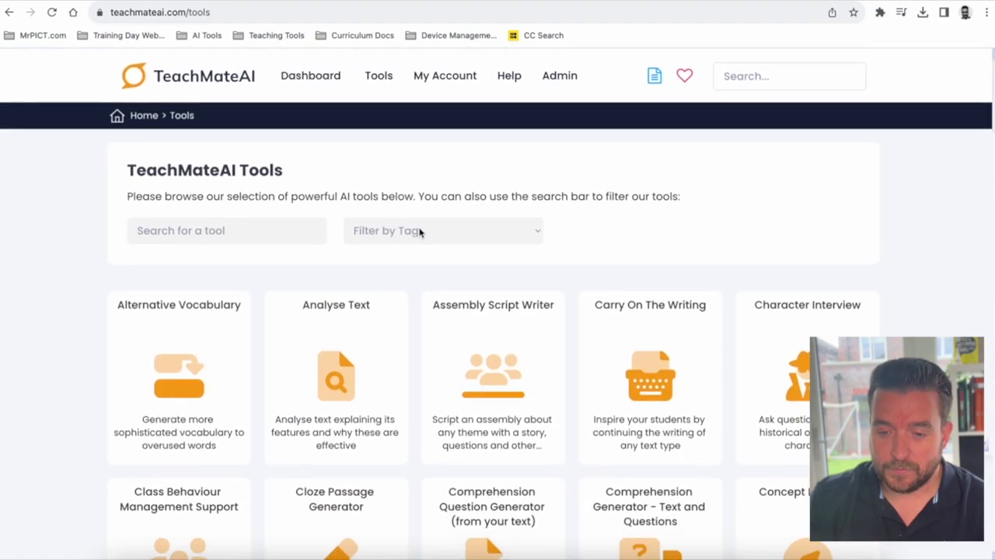
# Step: Filter the tools list by the tags Reports, Planning and Writing in turn to compare the tools
pyautogui.click(420, 231)
pyautogui.click(419, 247)
pyautogui.click(431, 230)
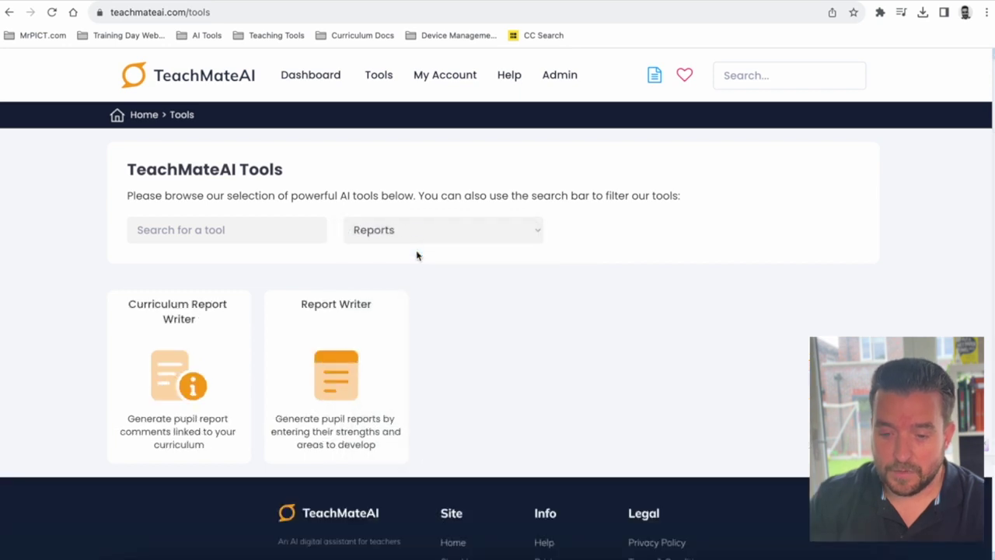
pyautogui.click(419, 288)
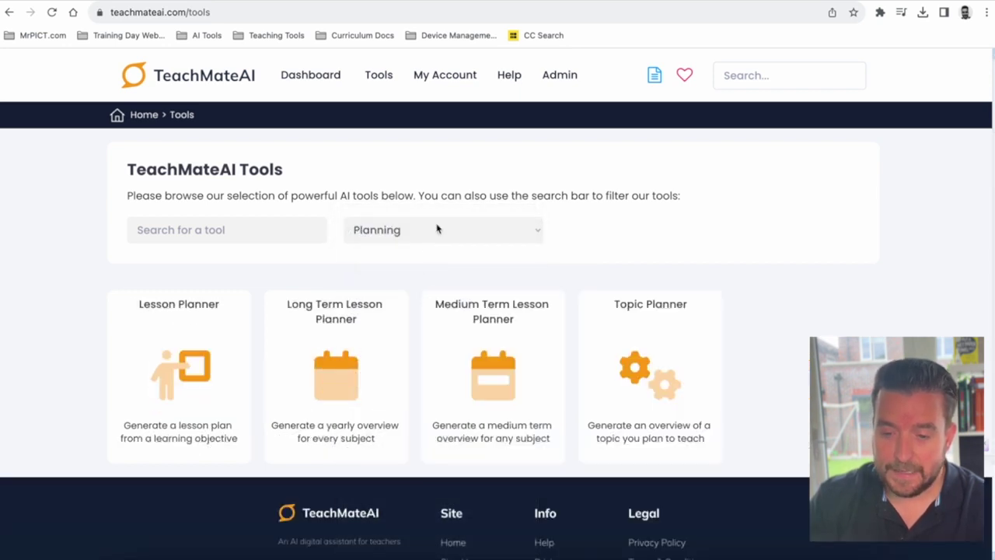
pyautogui.click(438, 229)
pyautogui.click(424, 249)
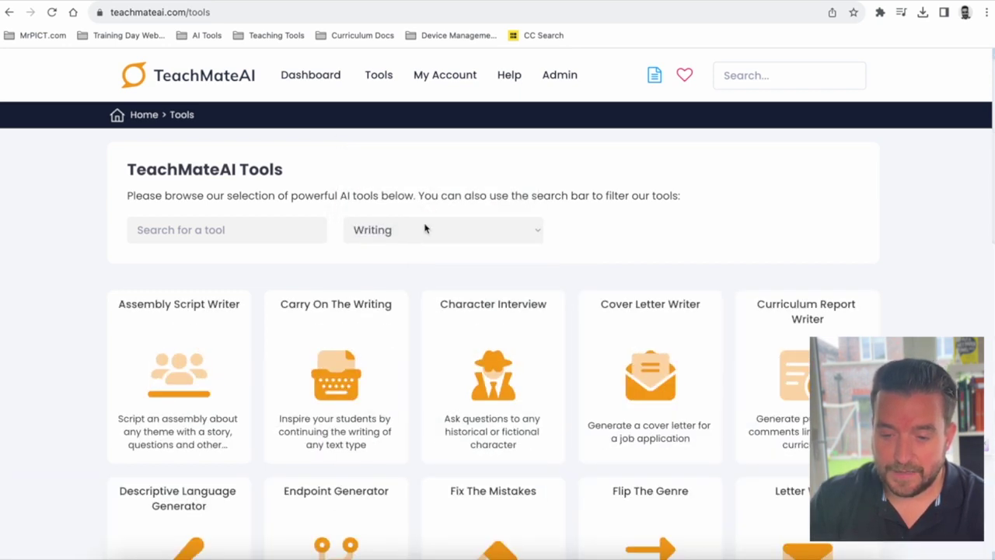
# Step: Filter the tools list by Engagement and then by Assessment, and look through the matching tools
pyautogui.click(426, 227)
pyautogui.click(406, 438)
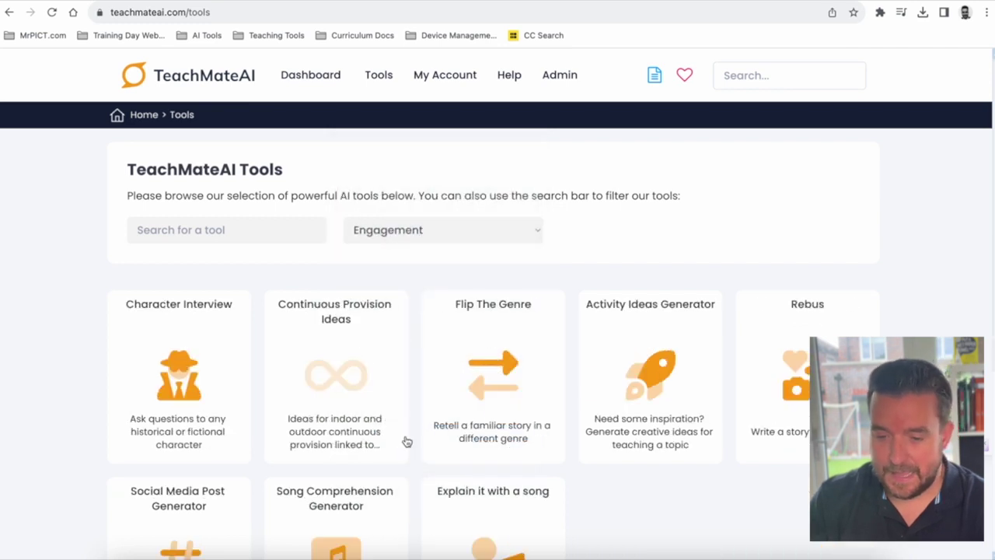
pyautogui.click(424, 241)
pyautogui.click(422, 246)
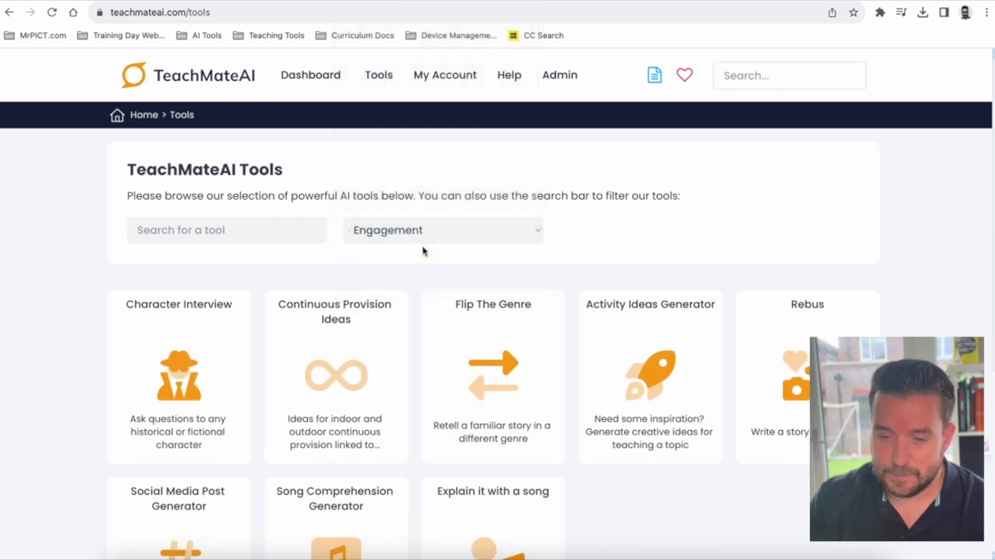
pyautogui.scroll(-1, 451, 227)
pyautogui.scroll(-3, 456, 226)
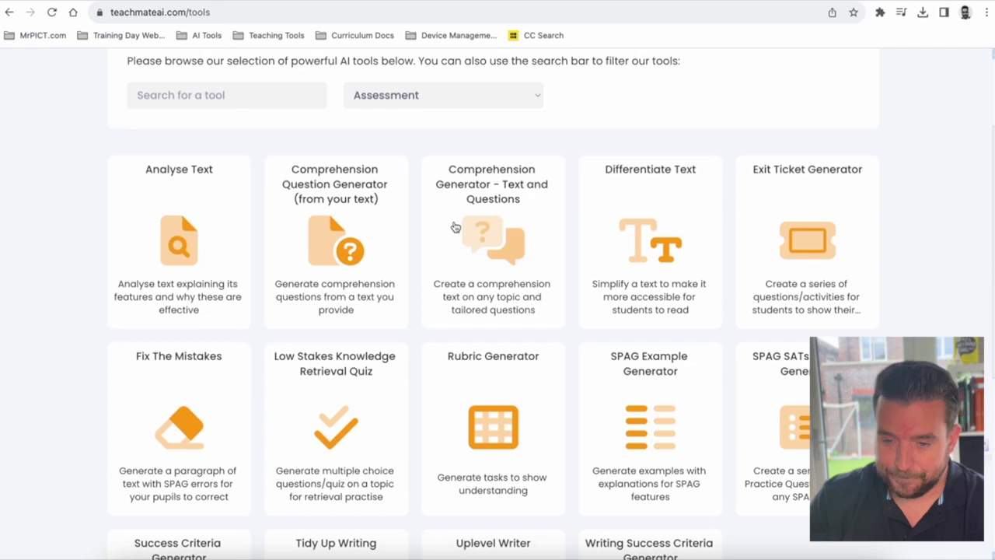
# Step: Filter the tools by the Planning tag and open the Lesson Planner
pyautogui.click(391, 101)
pyautogui.scroll(5, 391, 102)
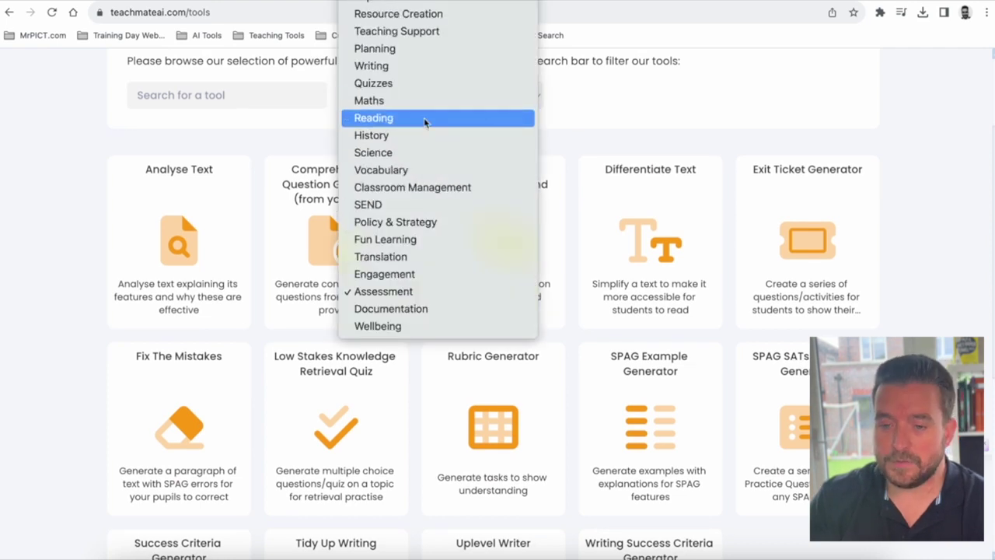
pyautogui.click(415, 53)
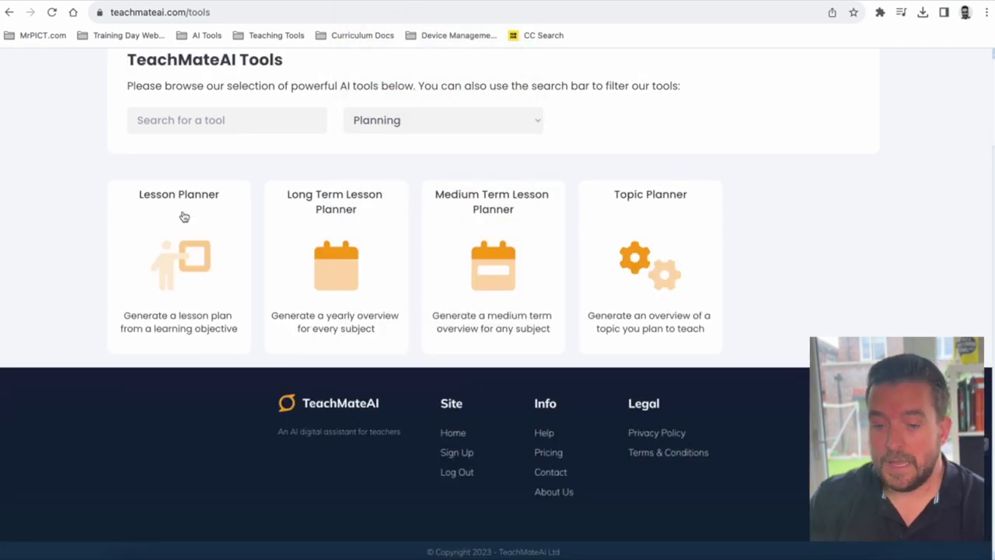
pyautogui.click(179, 244)
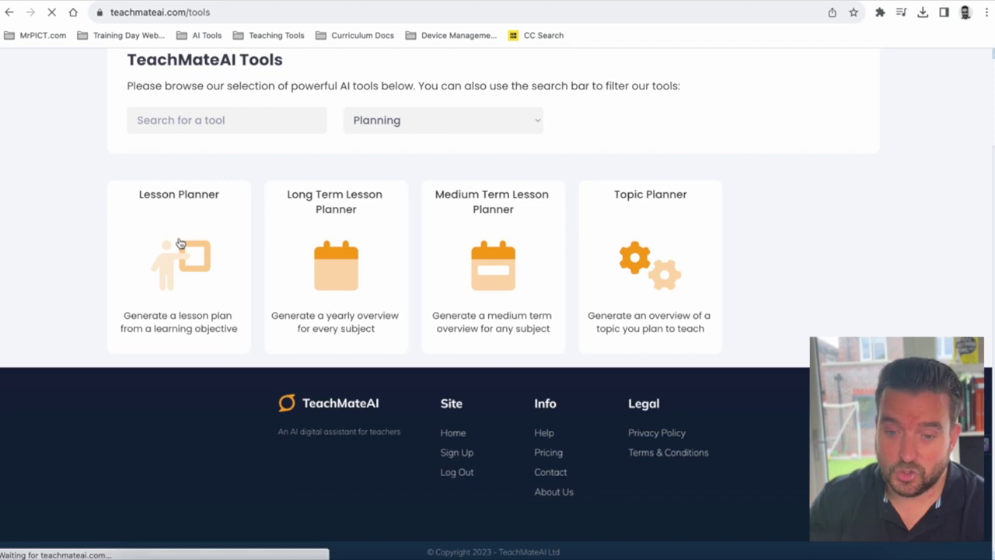
# Step: Create a lesson plan with the learning objective "I know how to use fronted adverbials" for Year 4
pyautogui.scroll(-3, 324, 342)
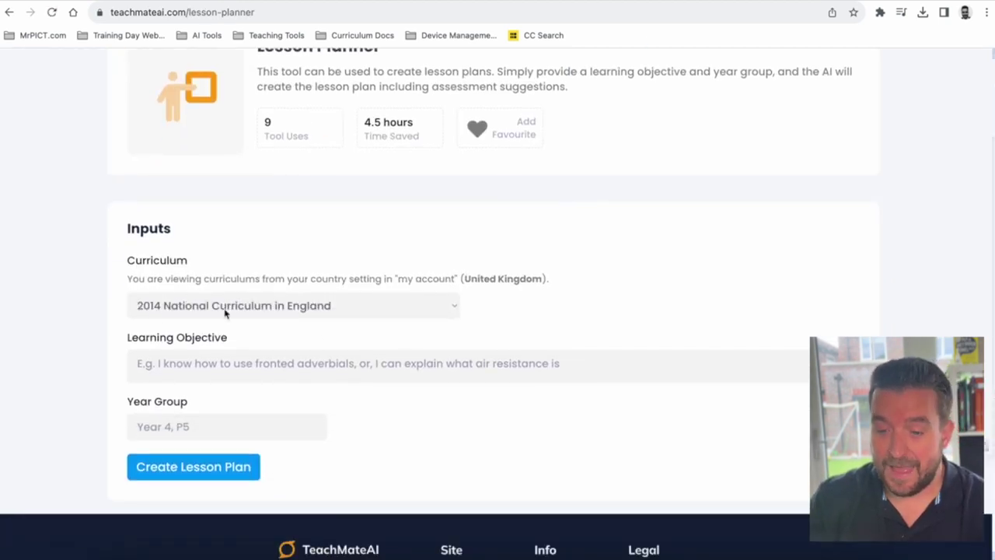
pyautogui.click(193, 369)
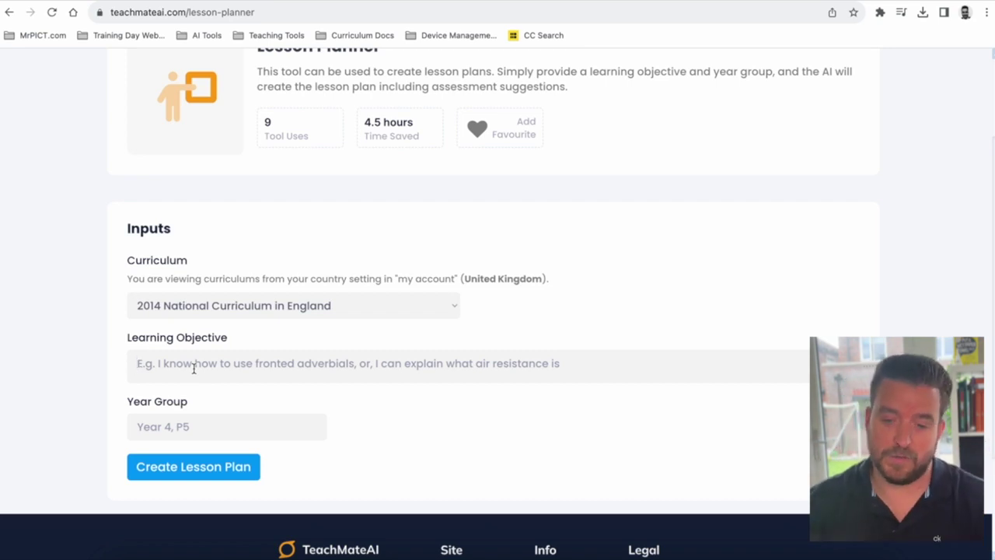
pyautogui.write('I know how to us')
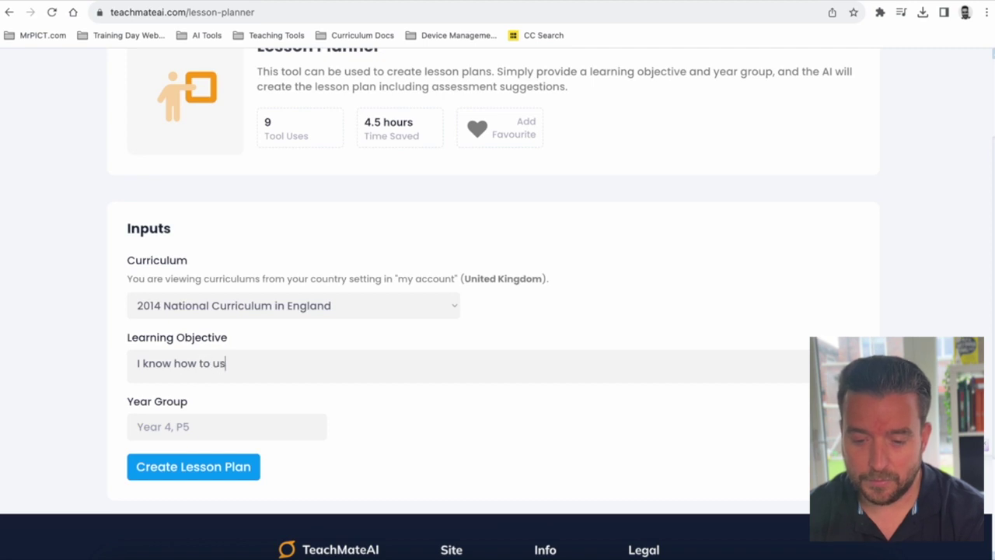
pyautogui.write('e fronted adverboal')
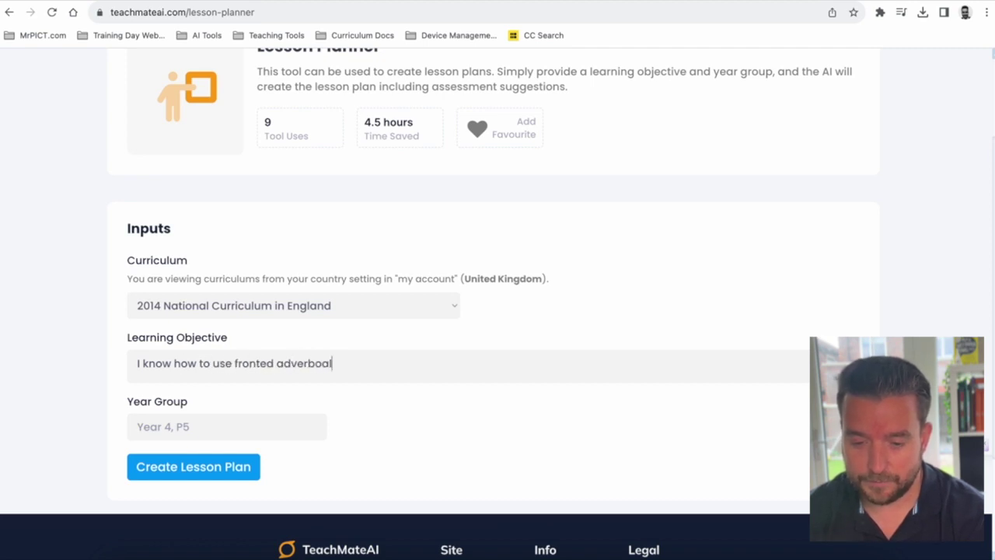
pyautogui.press('BackSpace')
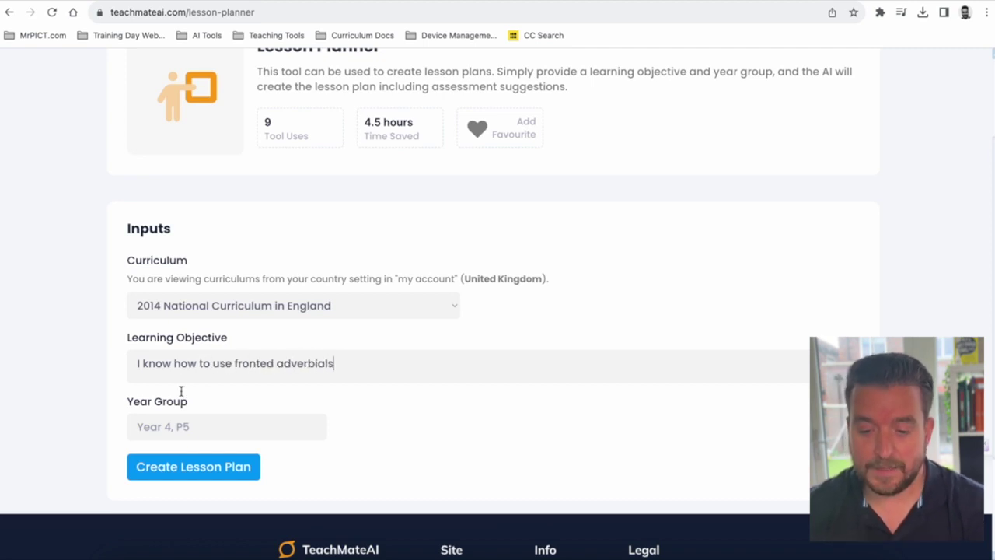
pyautogui.write('Year 4')
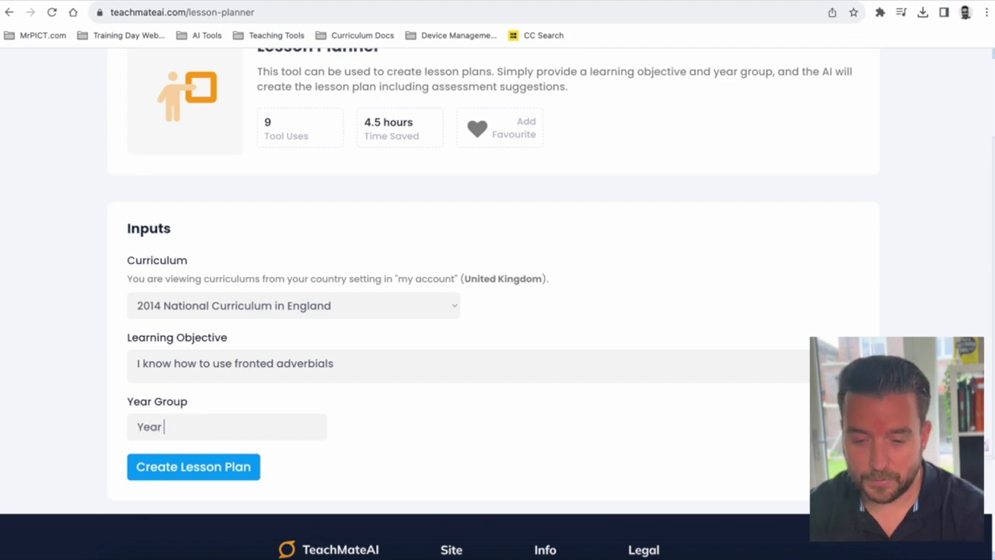
pyautogui.click(199, 473)
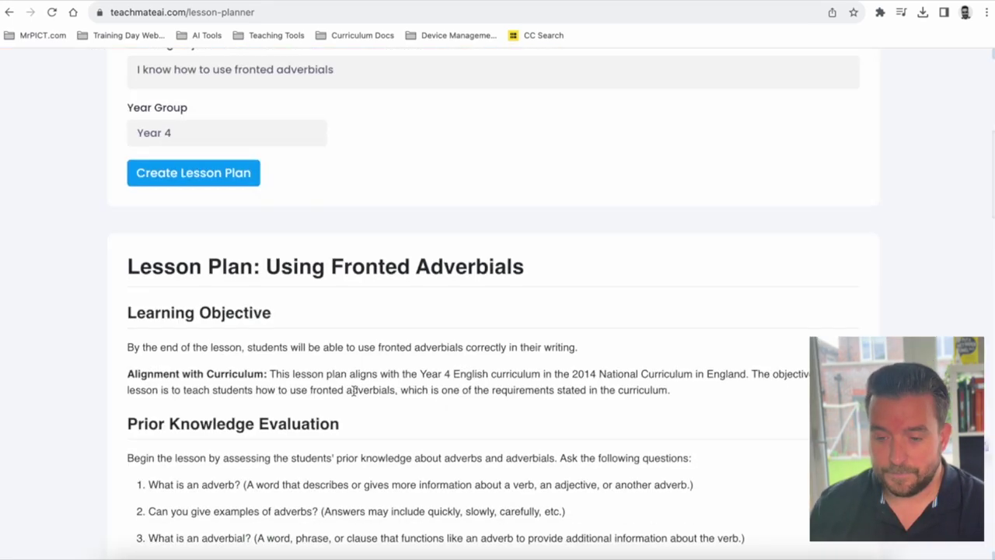
# Step: Read through the generated fronted adverbials lesson plan from the learning objective to the self-evaluation
pyautogui.scroll(-2, 355, 394)
pyautogui.scroll(2, 354, 393)
pyautogui.scroll(-1, 353, 396)
pyautogui.scroll(-5, 354, 396)
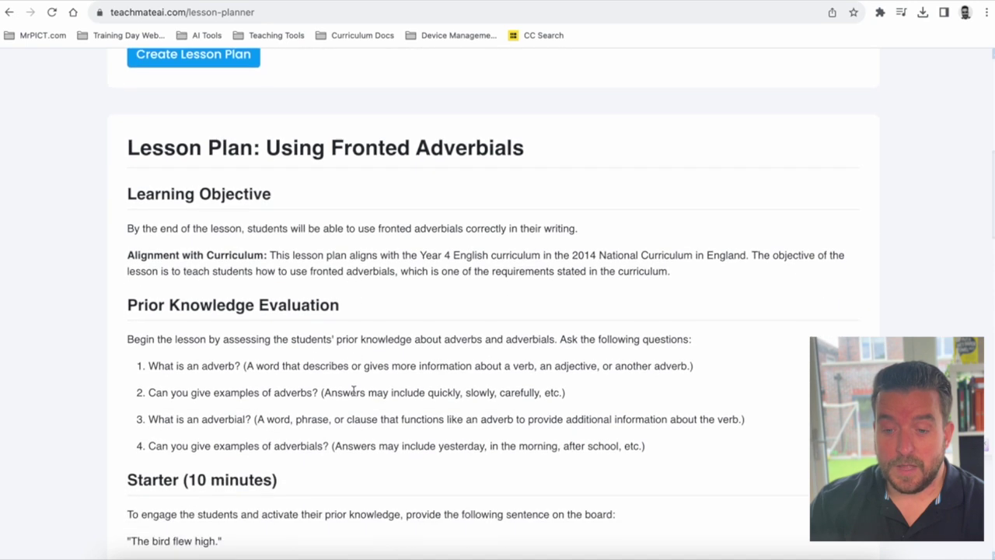
pyautogui.scroll(-4, 354, 392)
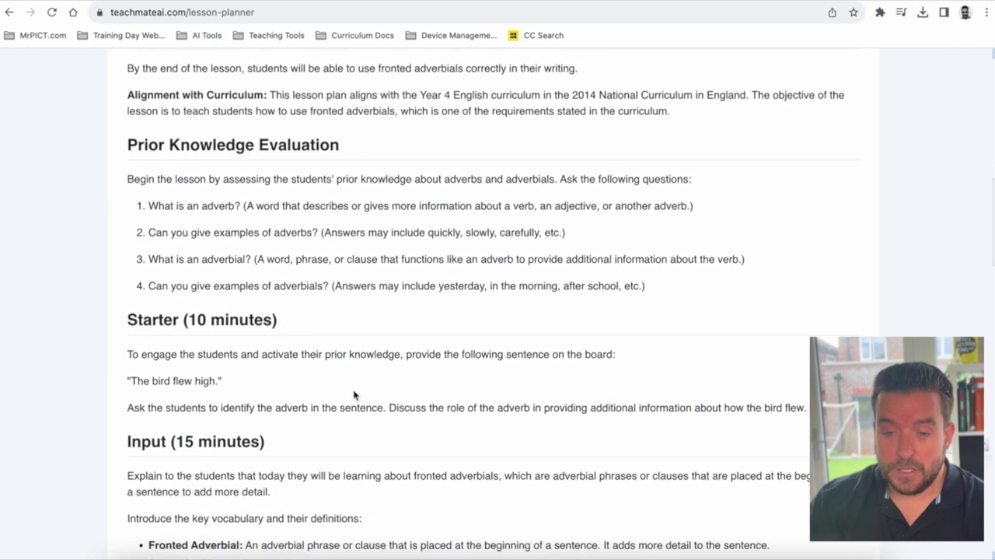
pyautogui.scroll(-10, 353, 392)
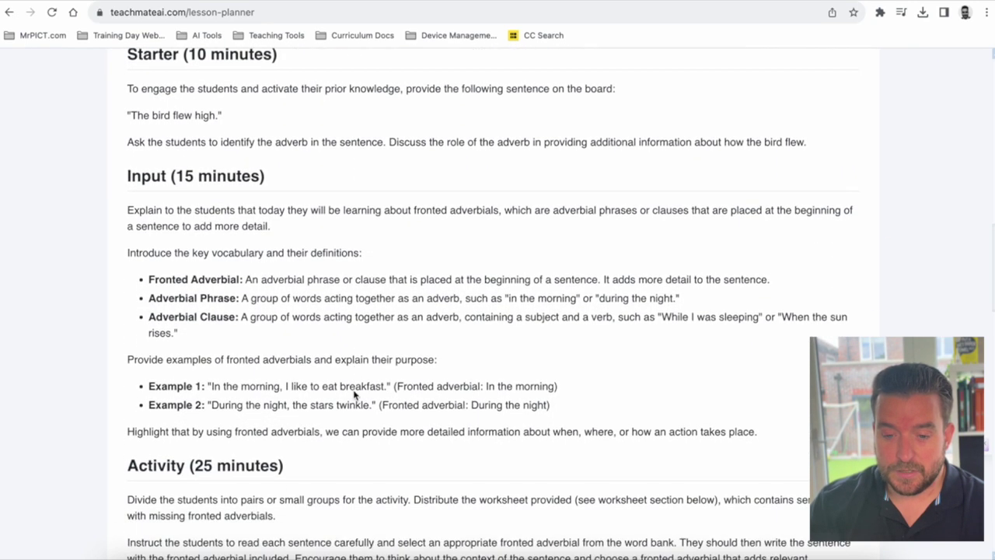
pyautogui.scroll(-12, 353, 394)
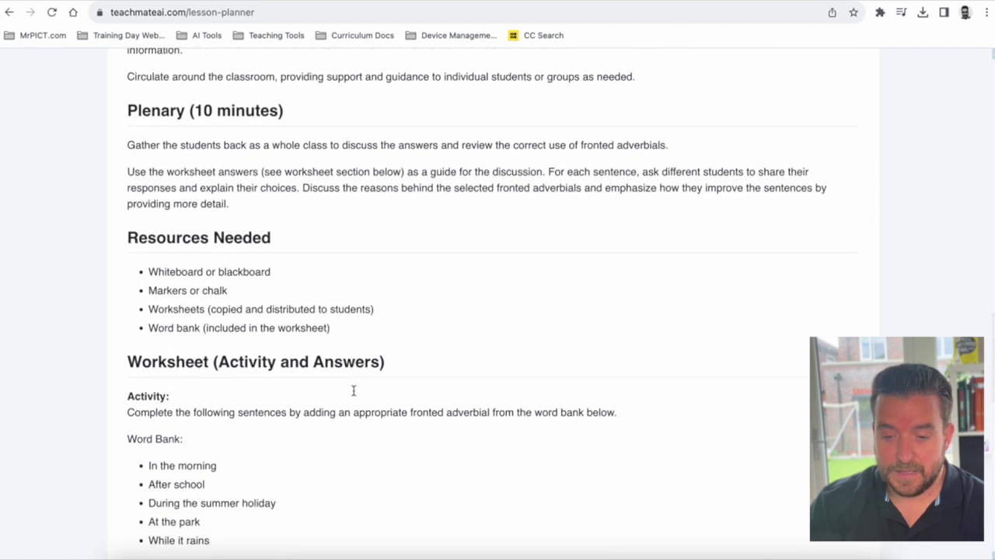
pyautogui.scroll(-9, 353, 393)
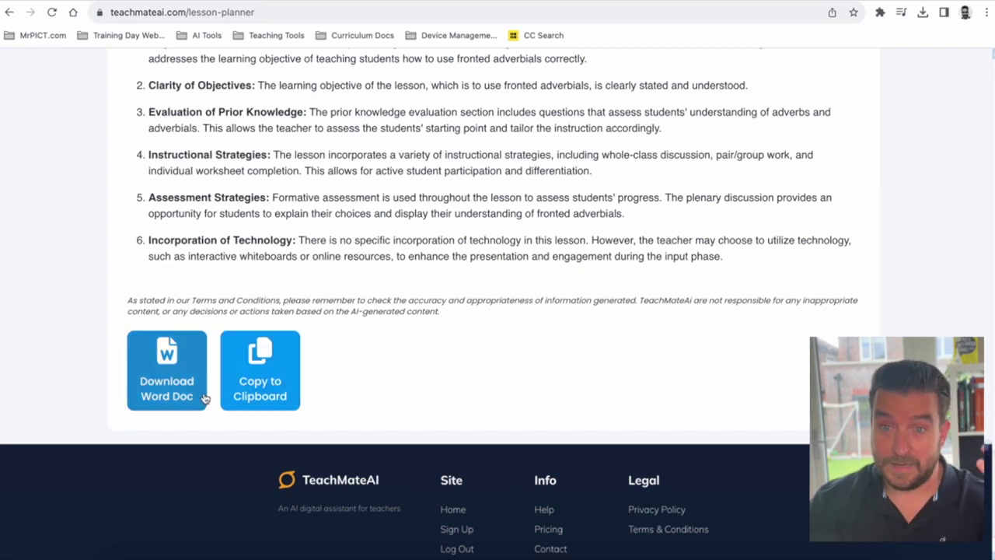
# Step: Download the lesson plan as a Word document, open it in Word and look through its pages
pyautogui.click(167, 371)
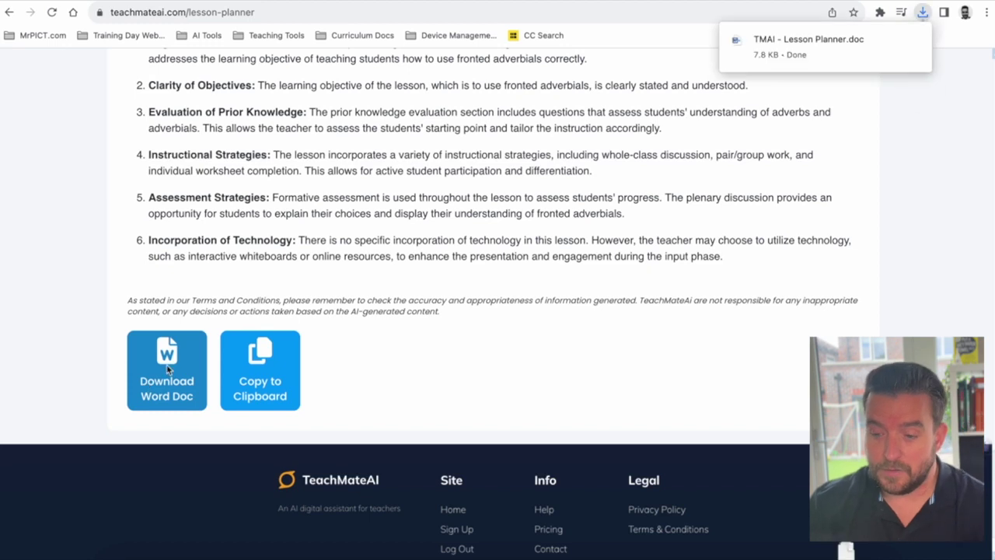
pyautogui.moveTo(894, 51)
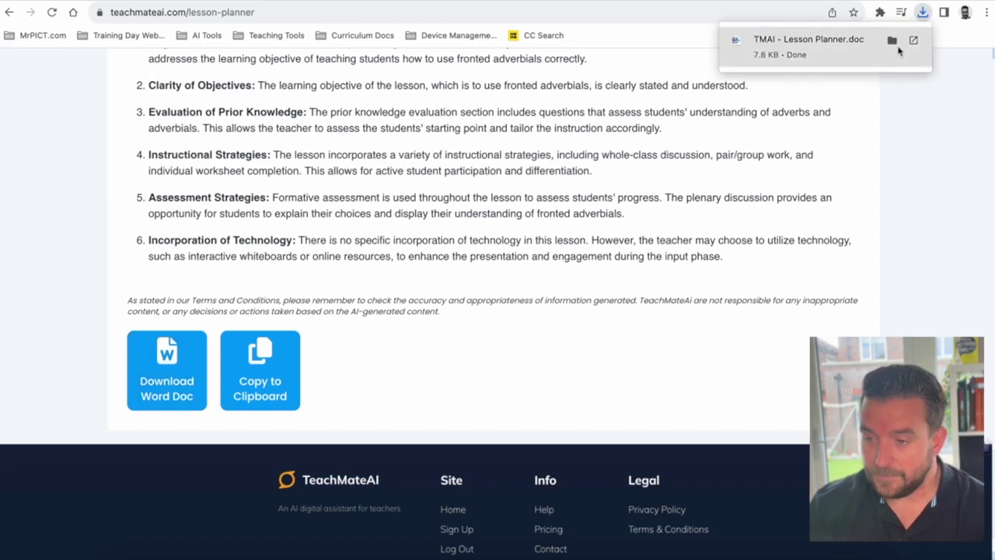
pyautogui.click(913, 43)
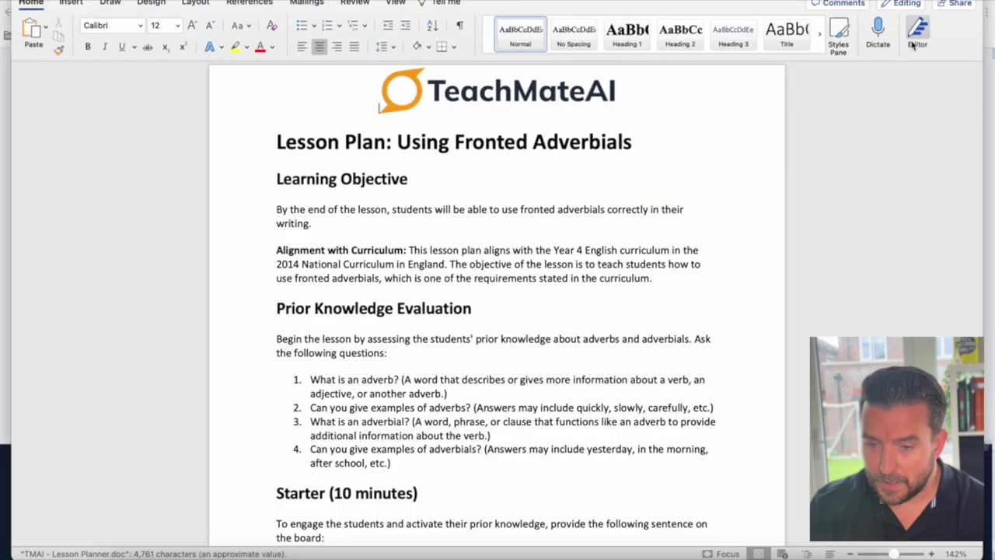
pyautogui.scroll(-1, 667, 241)
pyautogui.scroll(-20, 667, 241)
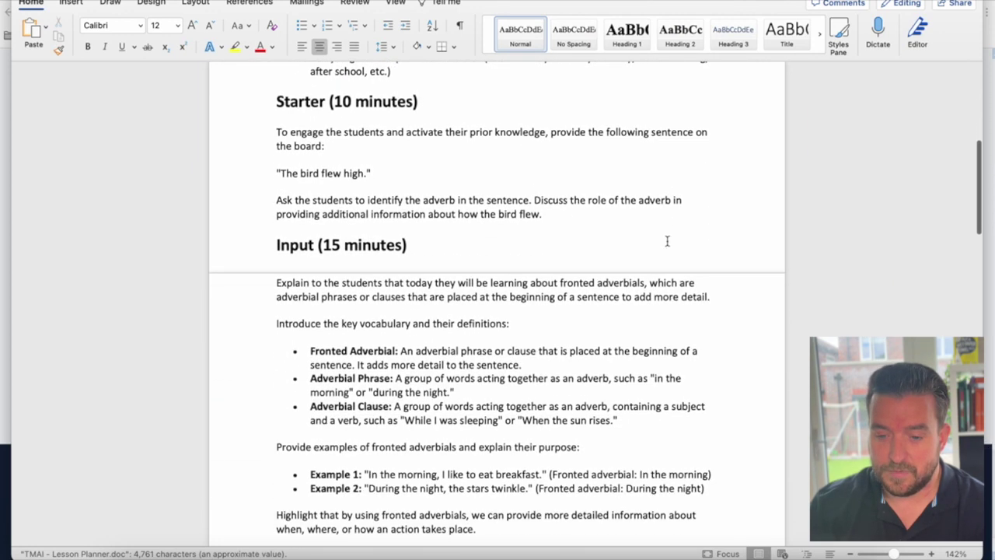
pyautogui.scroll(-20, 667, 241)
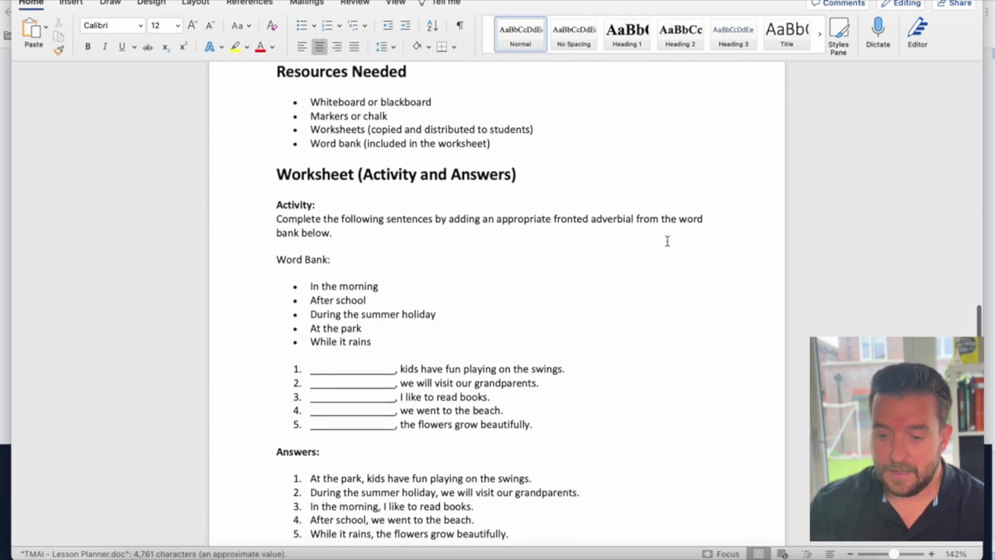
pyautogui.scroll(20, 667, 241)
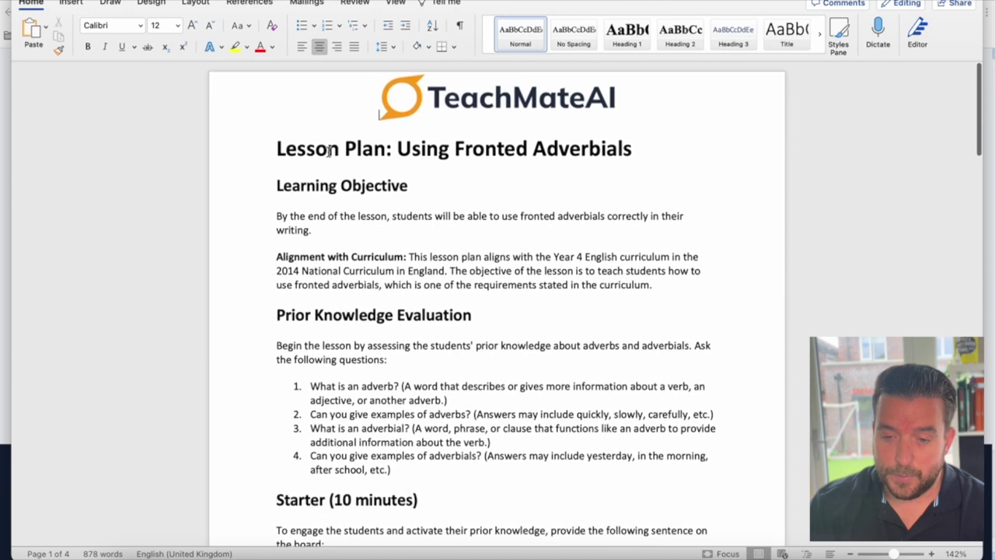
# Step: Switch back to the browser, look over the Lesson Planner page and return to the full tools list
pyautogui.press('super+Tab')
pyautogui.scroll(20, 255, 199)
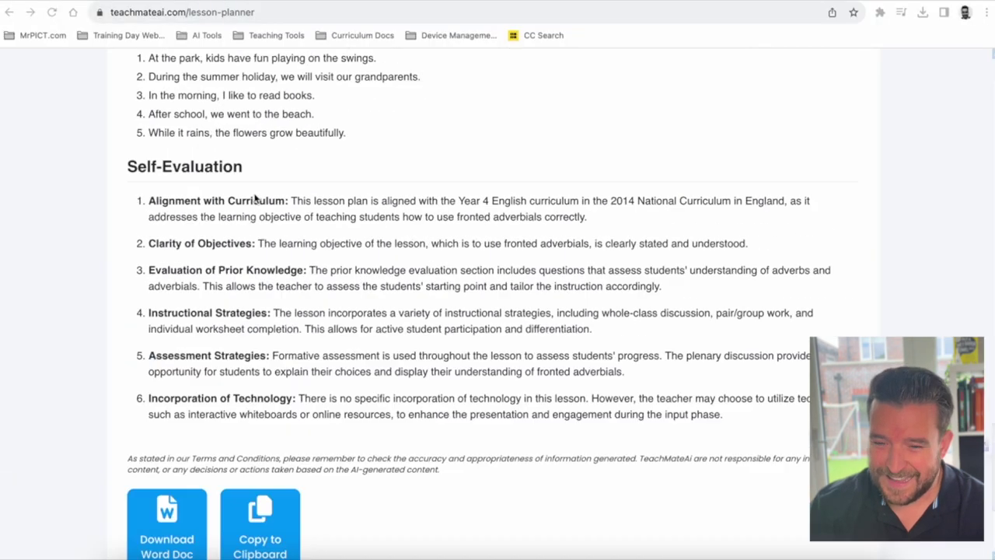
pyautogui.scroll(15, 255, 199)
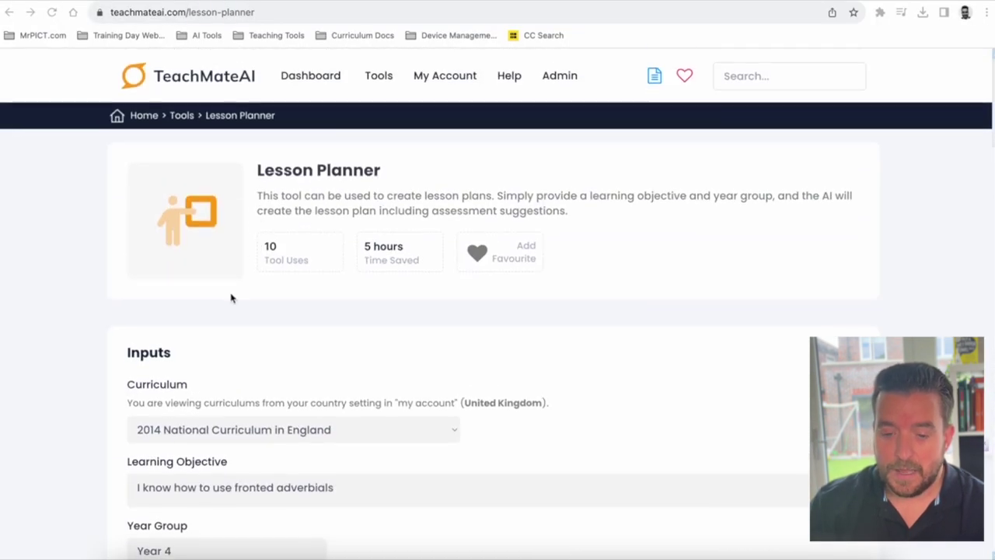
pyautogui.scroll(-3, 231, 295)
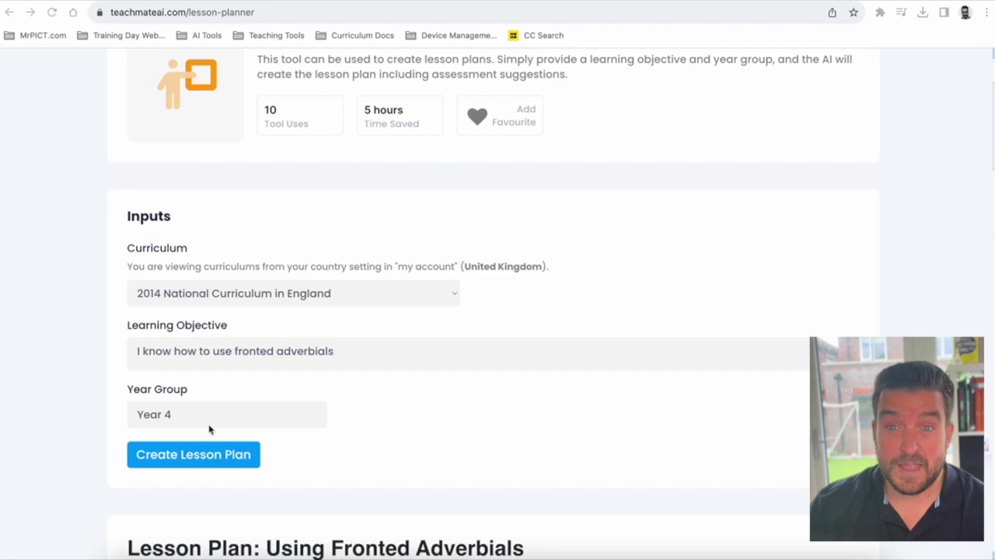
pyautogui.scroll(2, 230, 424)
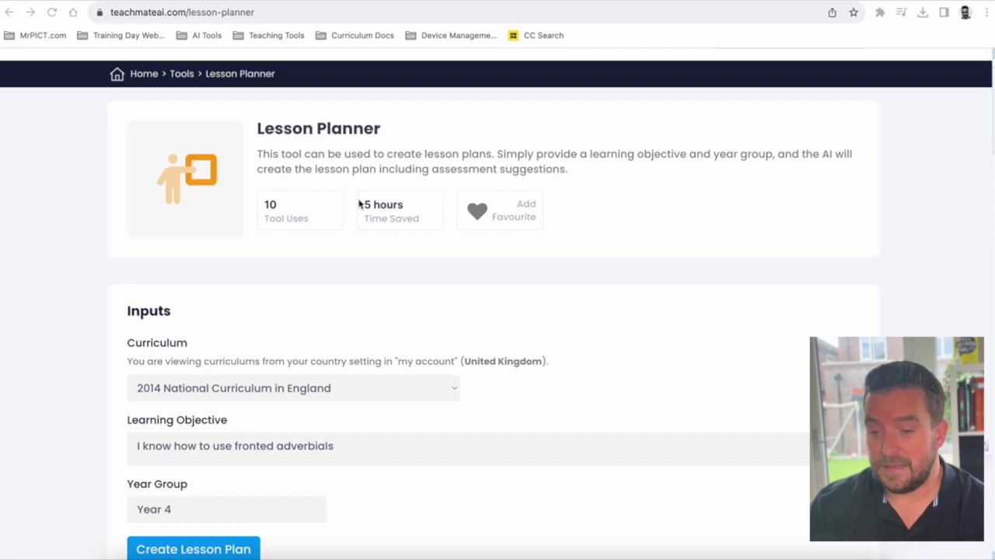
pyautogui.click(183, 75)
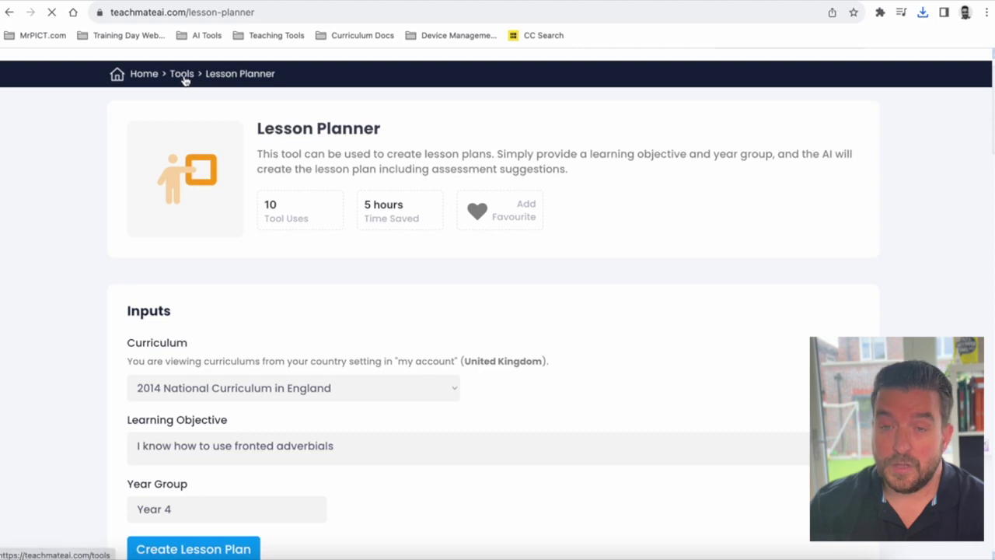
# Step: Browse the full TeachMateAI tools list to see the range of tools on offer
pyautogui.scroll(-5, 289, 237)
pyautogui.scroll(-10, 292, 242)
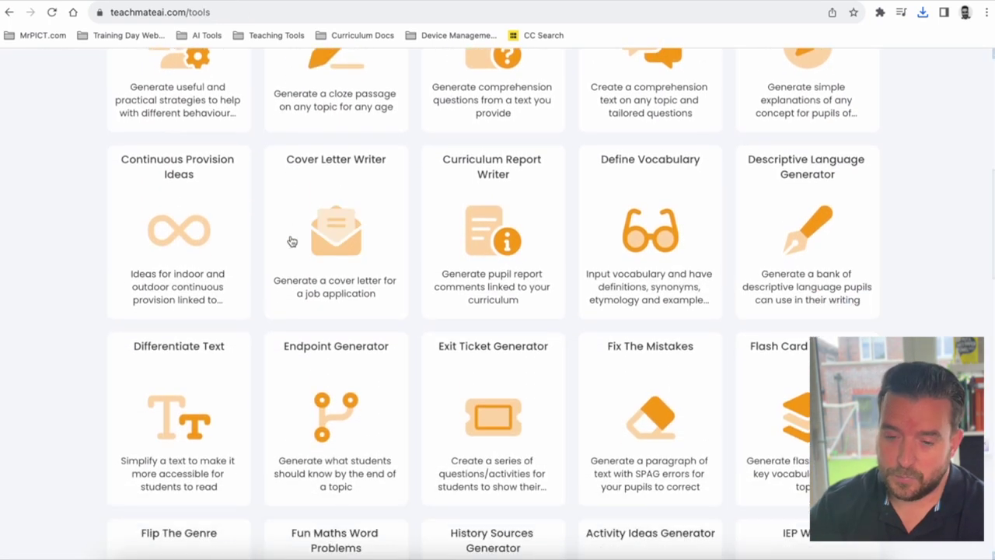
pyautogui.scroll(-12, 292, 241)
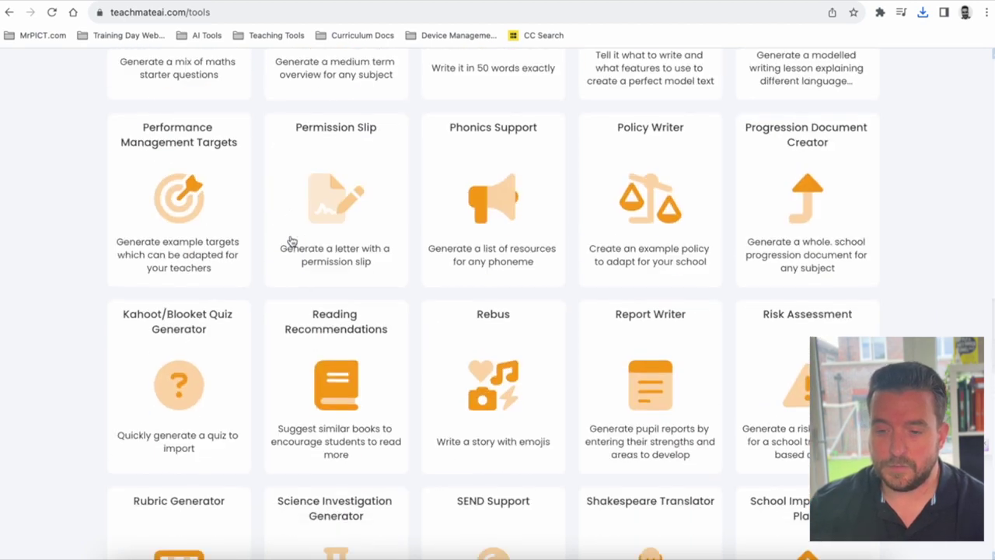
pyautogui.scroll(12, 291, 242)
pyautogui.scroll(15, 291, 242)
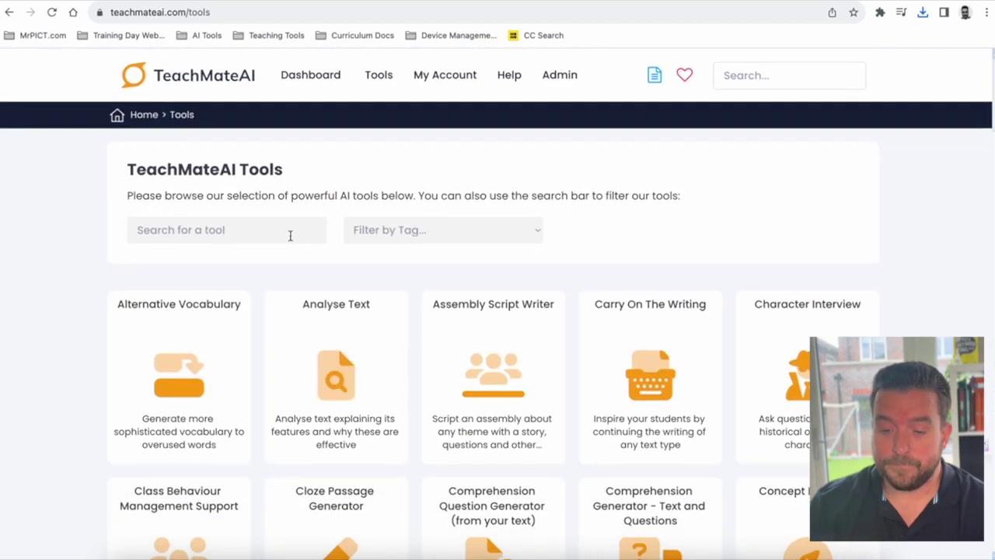
pyautogui.scroll(-4, 290, 236)
pyautogui.scroll(4, 290, 235)
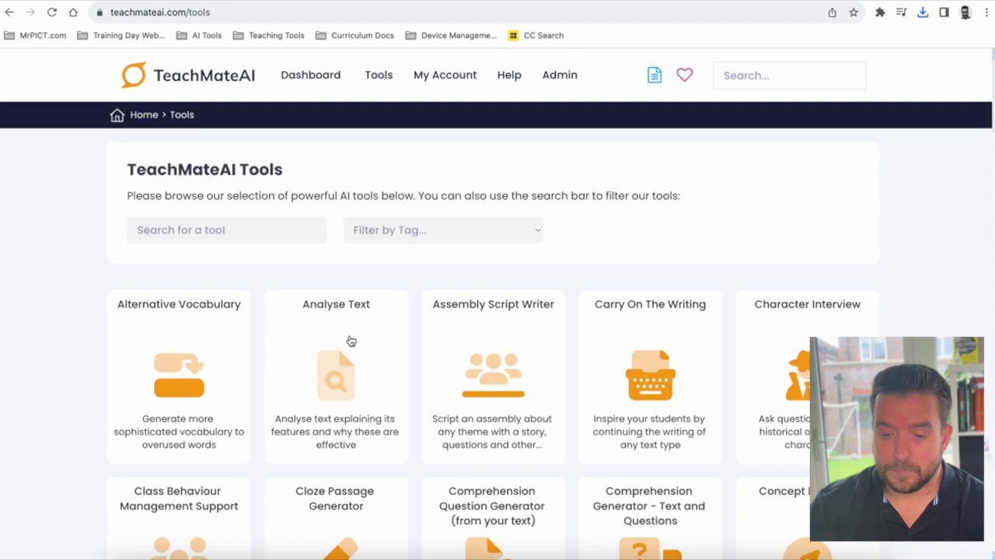
pyautogui.scroll(-5, 349, 340)
pyautogui.scroll(1, 349, 340)
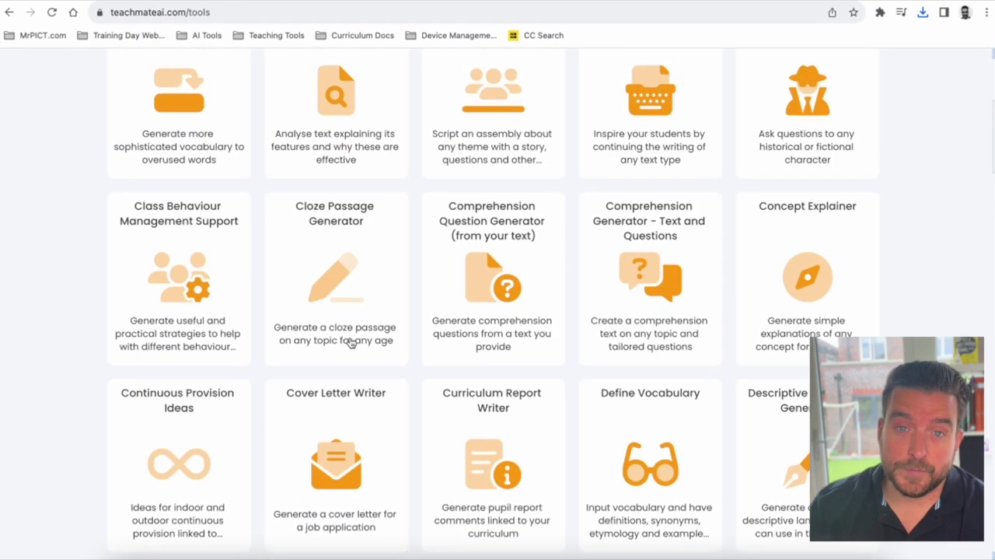
# Step: Open the Comprehension Generator - Text and Questions tool and add it to the favourites
pyautogui.scroll(-2, 349, 342)
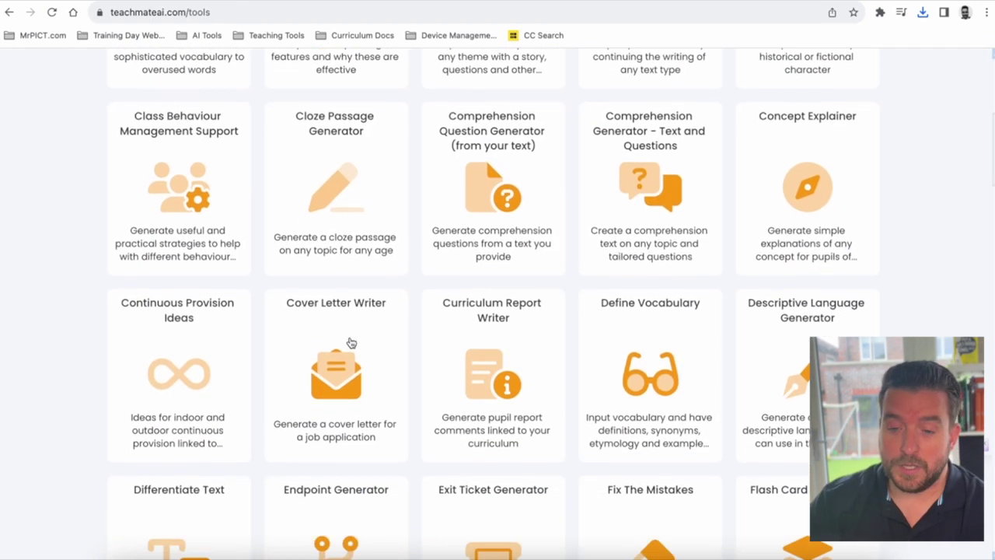
pyautogui.click(638, 169)
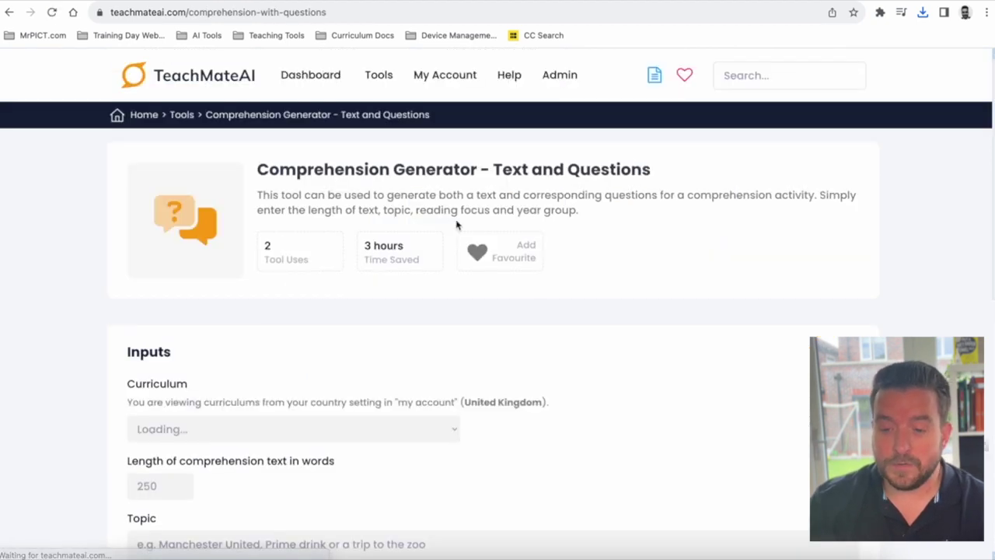
pyautogui.click(477, 254)
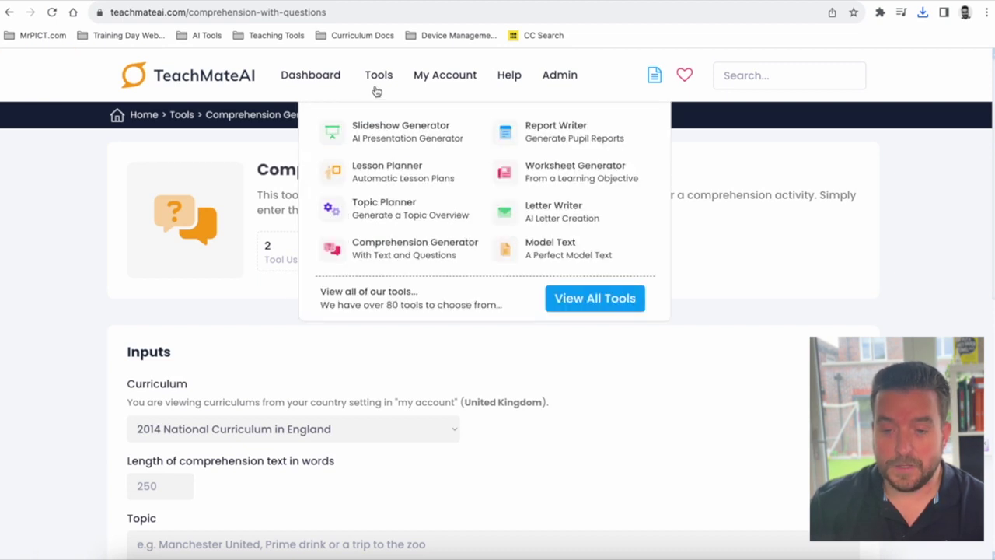
# Step: Go to the dashboard and open the Comprehension Generator - Text and Questions from the favourite tools
pyautogui.click(312, 78)
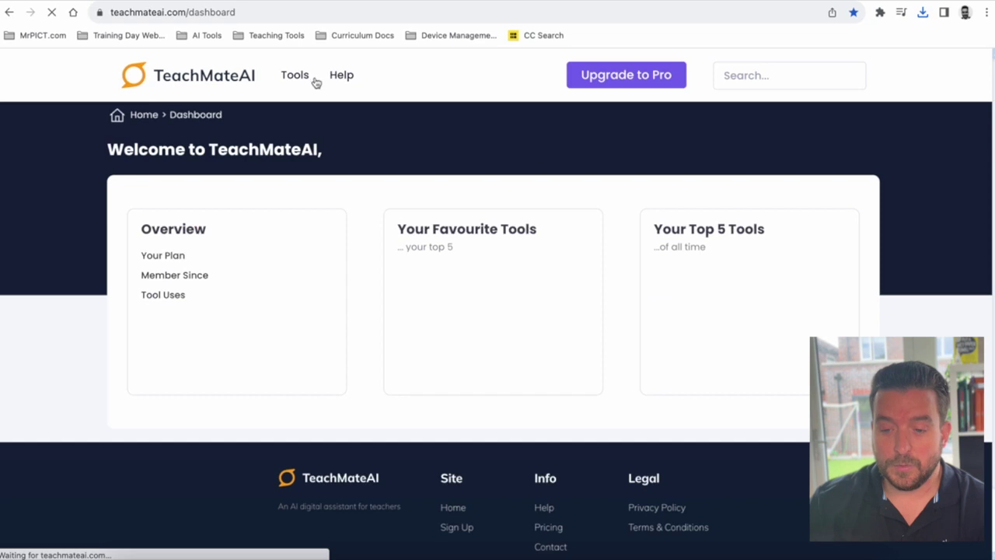
pyautogui.scroll(-3, 443, 346)
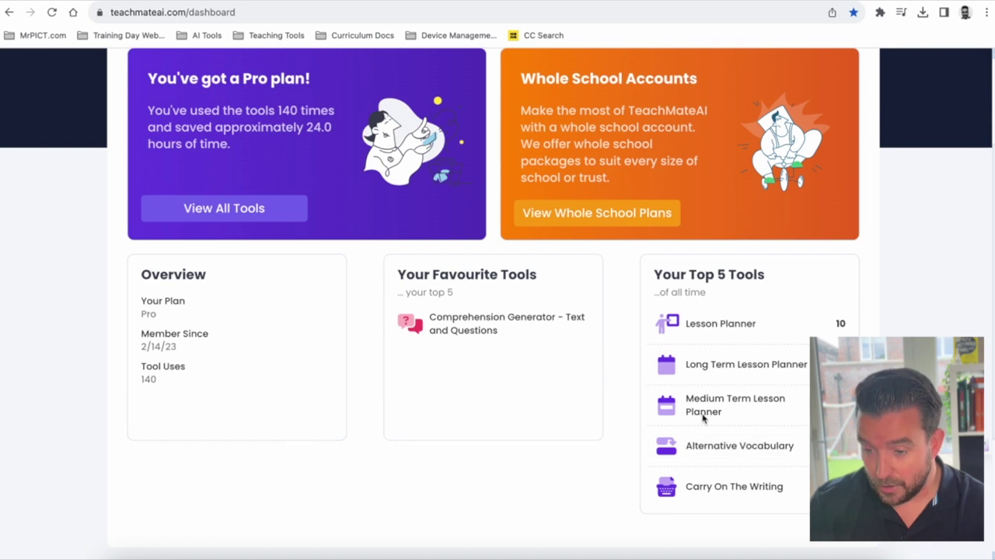
pyautogui.click(464, 344)
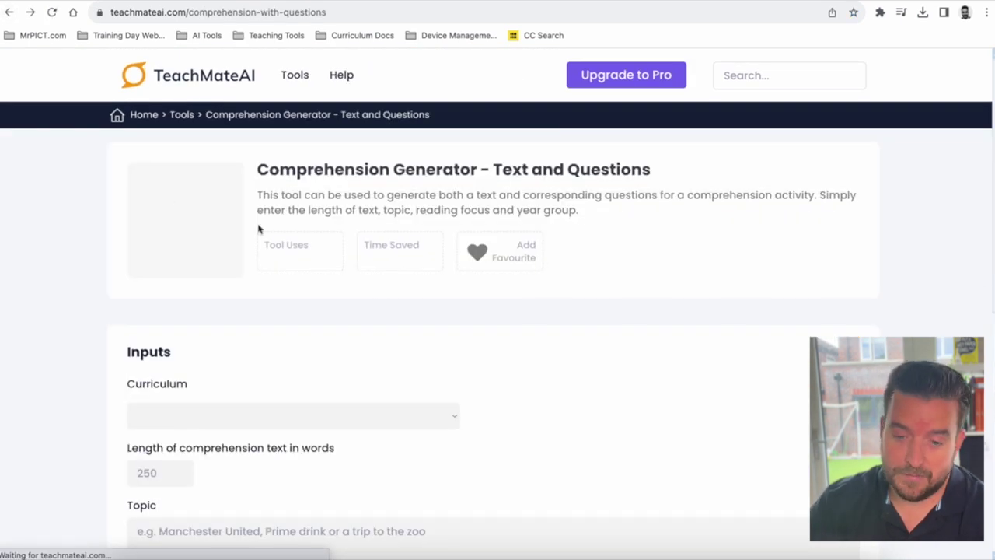
# Step: Choose the 2014 National Curriculum in England and set the comprehension text length to 150 words
pyautogui.scroll(-2, 327, 283)
pyautogui.scroll(-2, 327, 282)
pyautogui.click(289, 261)
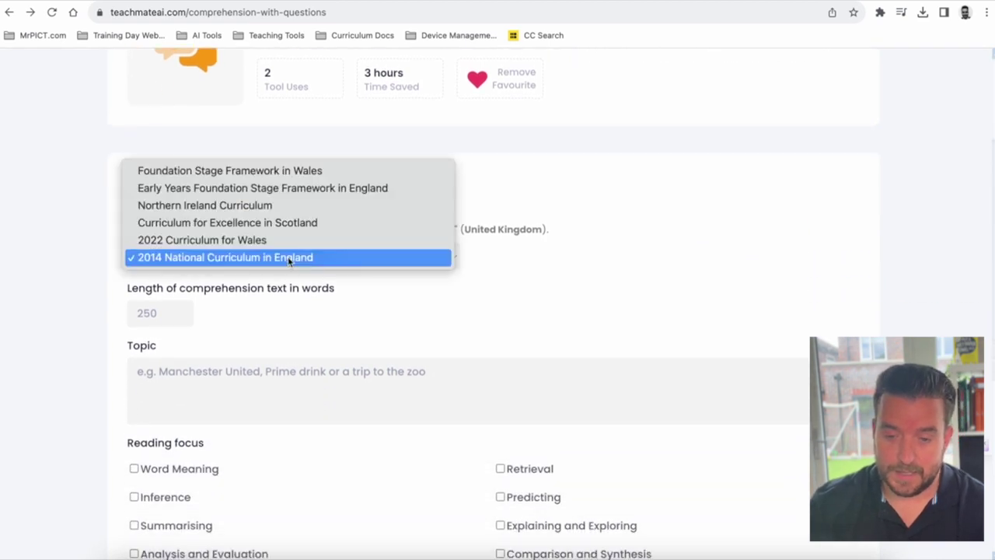
pyautogui.click(289, 259)
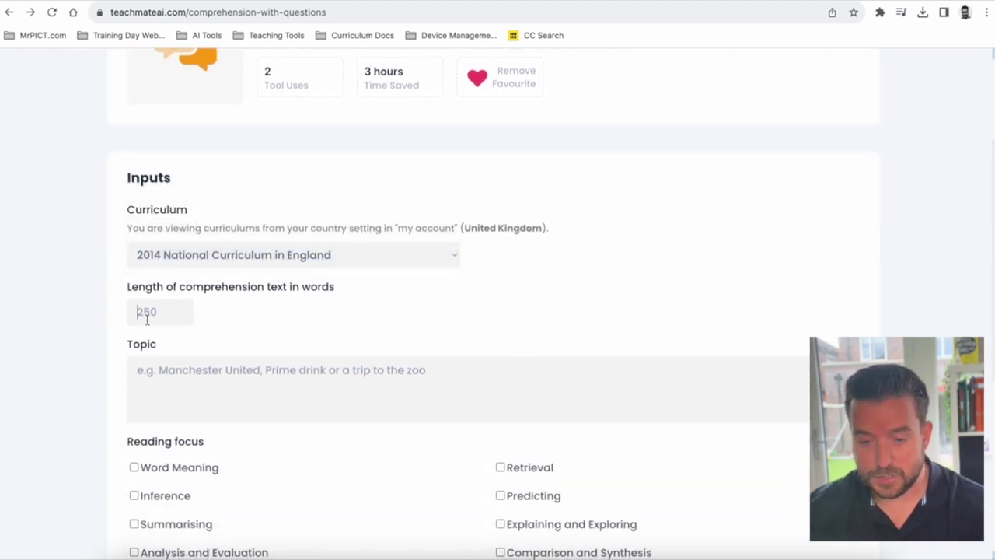
pyautogui.write('150')
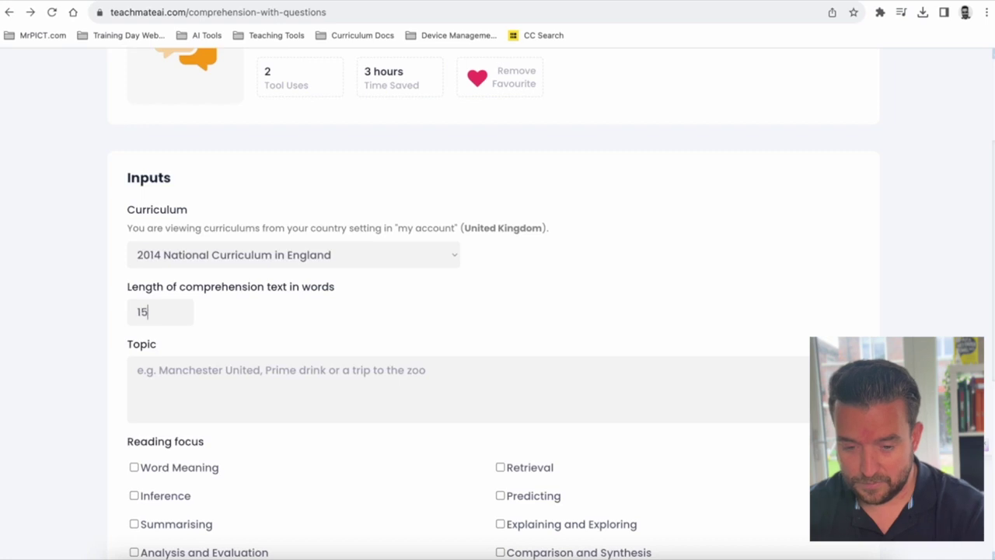
# Step: Enter "Manchester United" as the topic of the comprehension text
pyautogui.click(154, 381)
pyautogui.write('Manc')
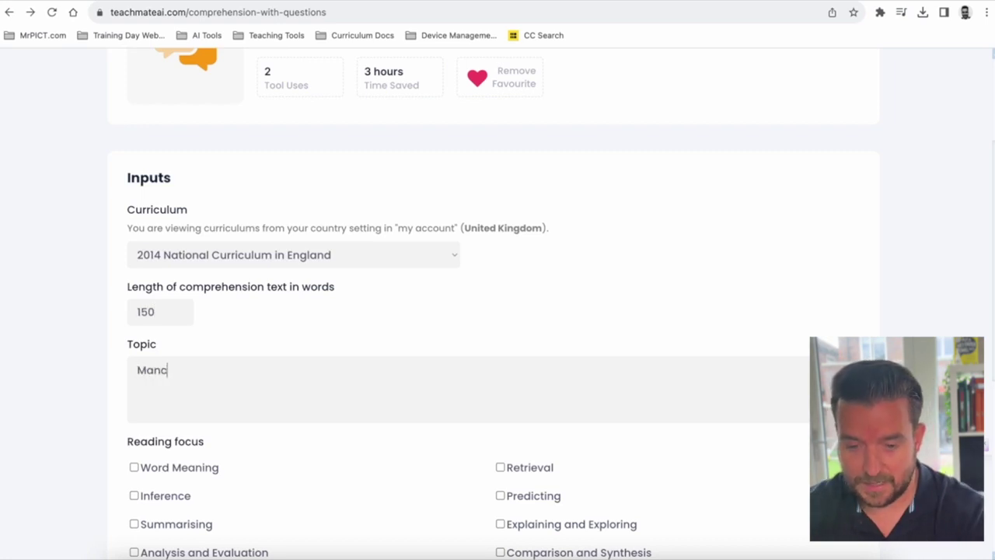
pyautogui.write('hester Unitee')
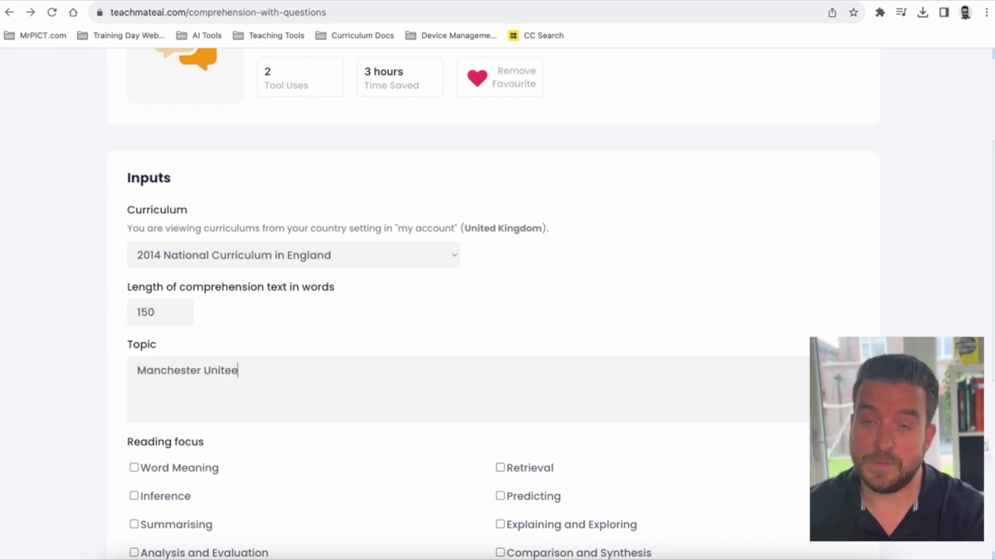
pyautogui.press('BackSpace')
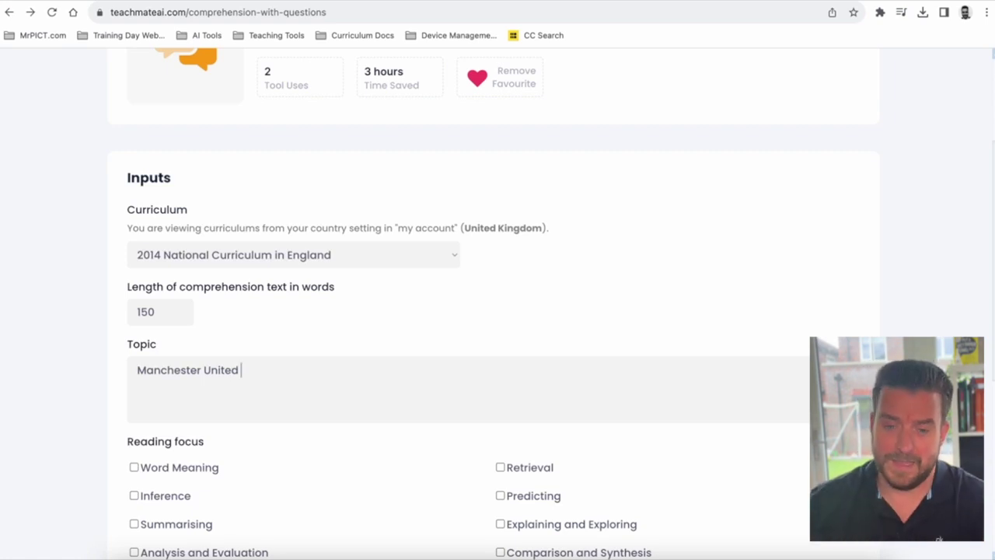
# Step: Select Word Meaning, Retrieval and Inference as the reading focus for the comprehension
pyautogui.scroll(-5, 302, 462)
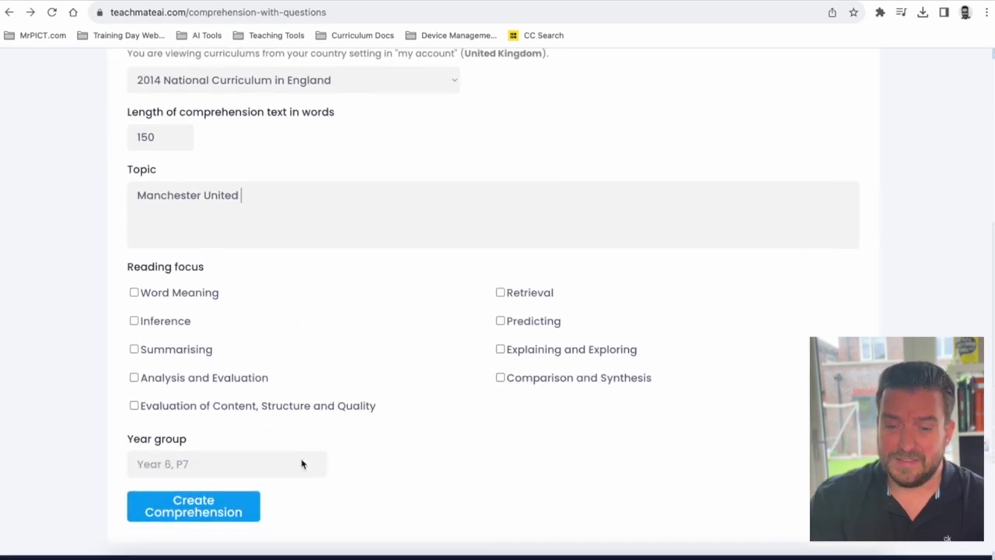
pyautogui.click(135, 267)
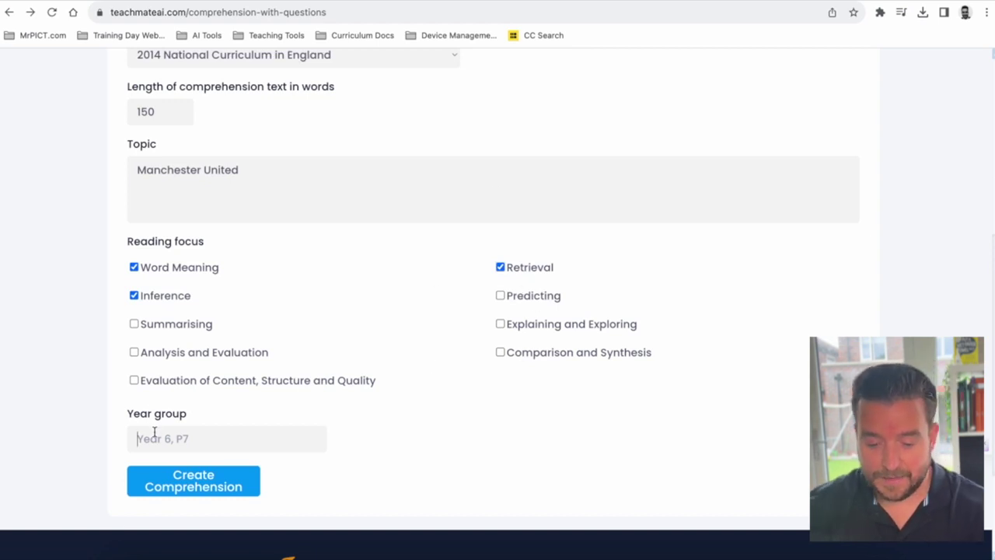
# Step: Set the year group to Year 5 and generate the Manchester United comprehension
pyautogui.write('Year 5')
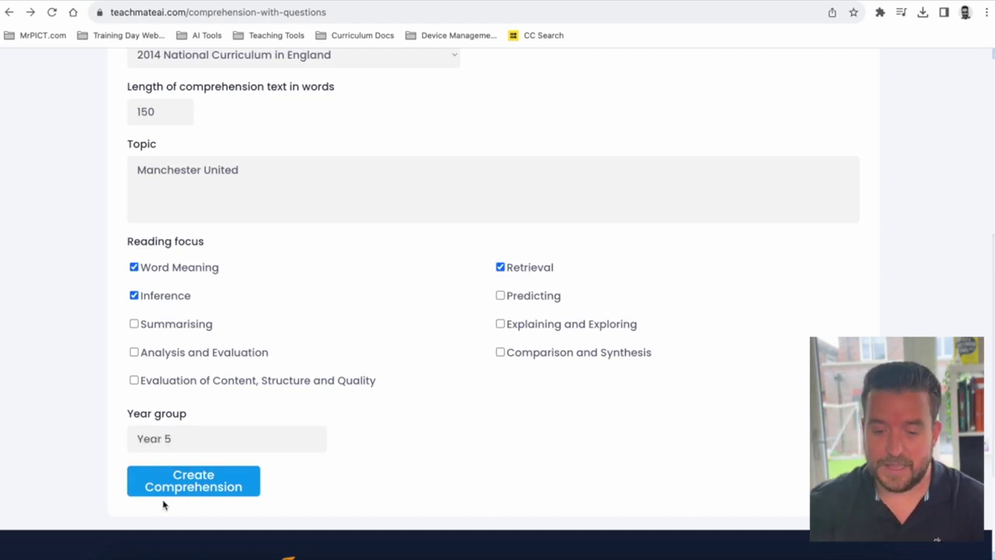
pyautogui.click(187, 483)
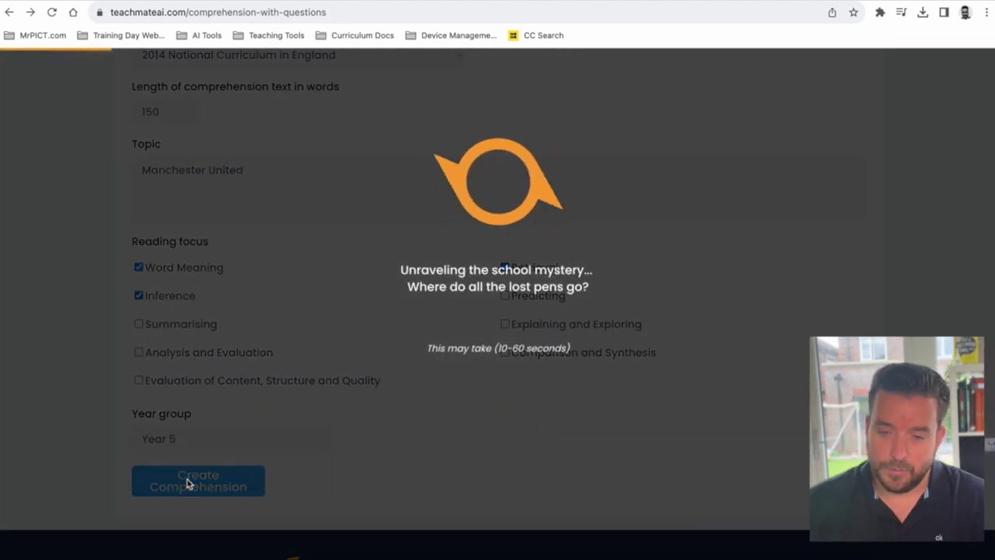
# Step: Review the generated Manchester United text, its questions and answers for each reading focus, and the export options, then return to the tool's inputs
pyautogui.scroll(-3, 307, 335)
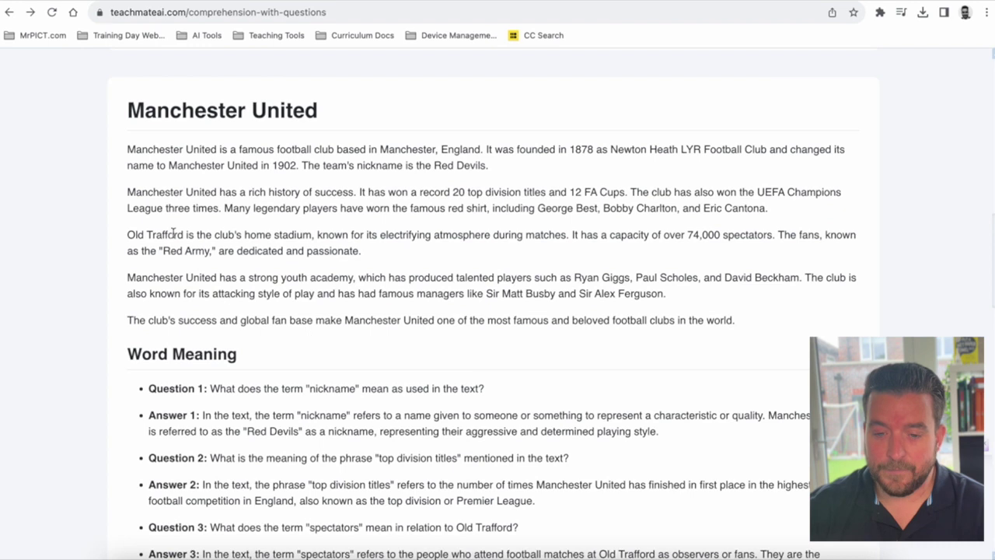
pyautogui.scroll(-3, 307, 315)
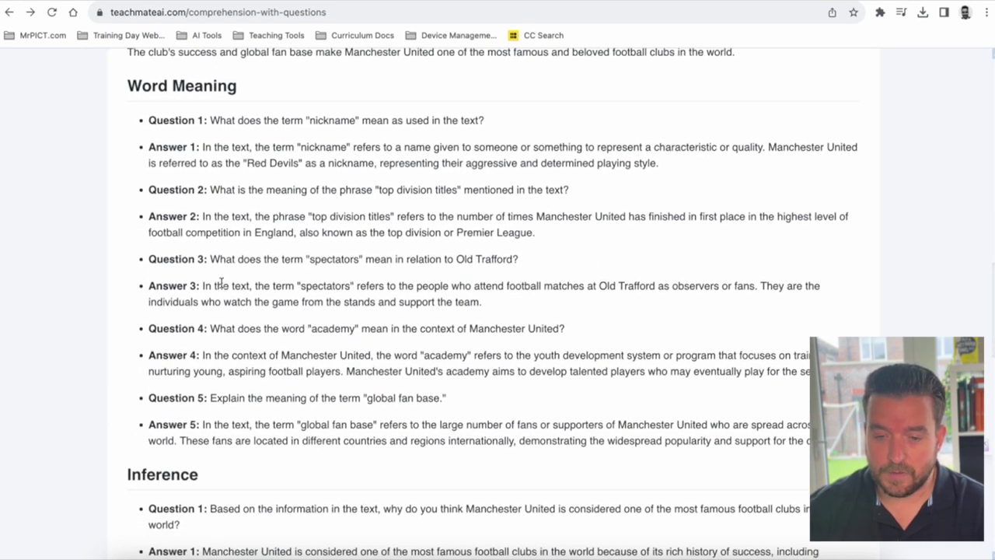
pyautogui.scroll(-8, 237, 342)
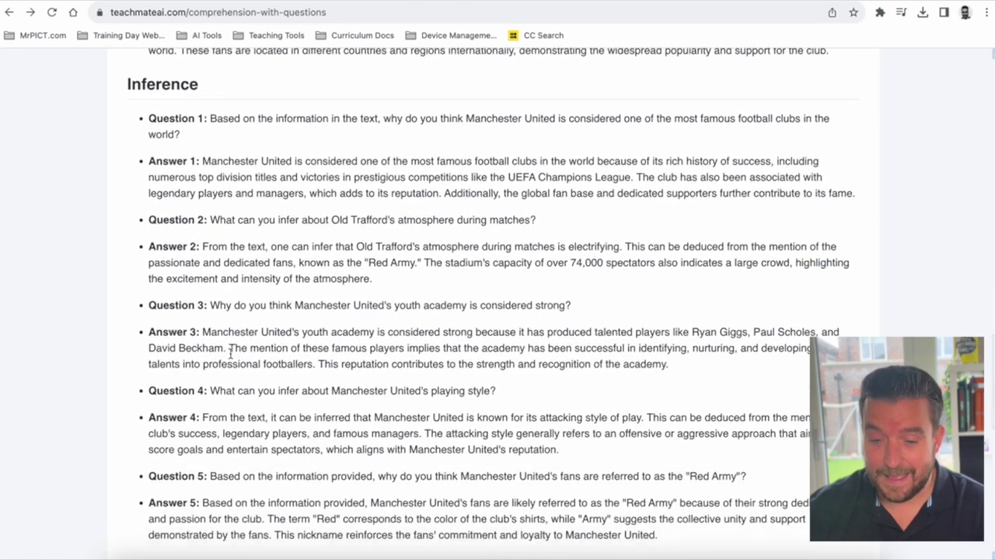
pyautogui.scroll(-4, 230, 358)
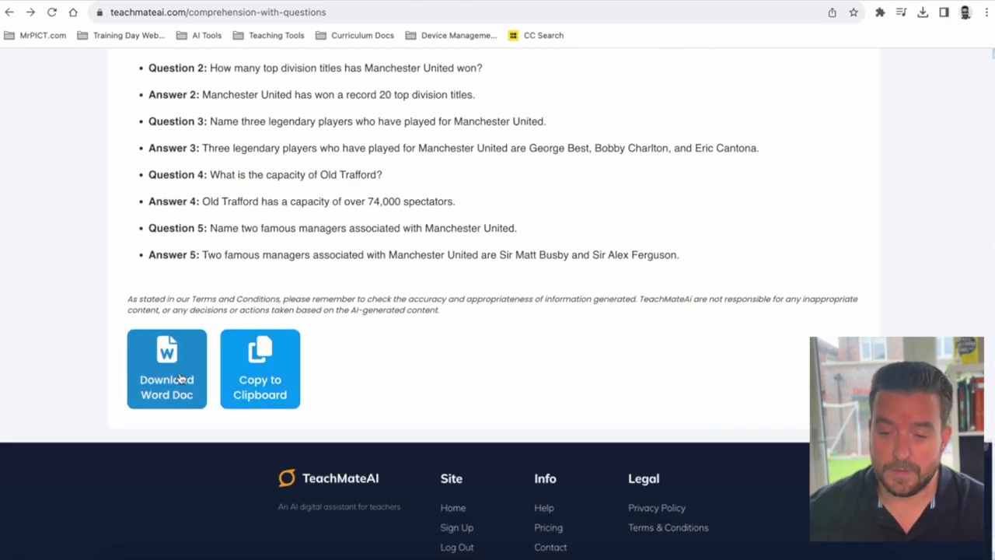
pyautogui.scroll(20, 180, 378)
pyautogui.scroll(6, 180, 375)
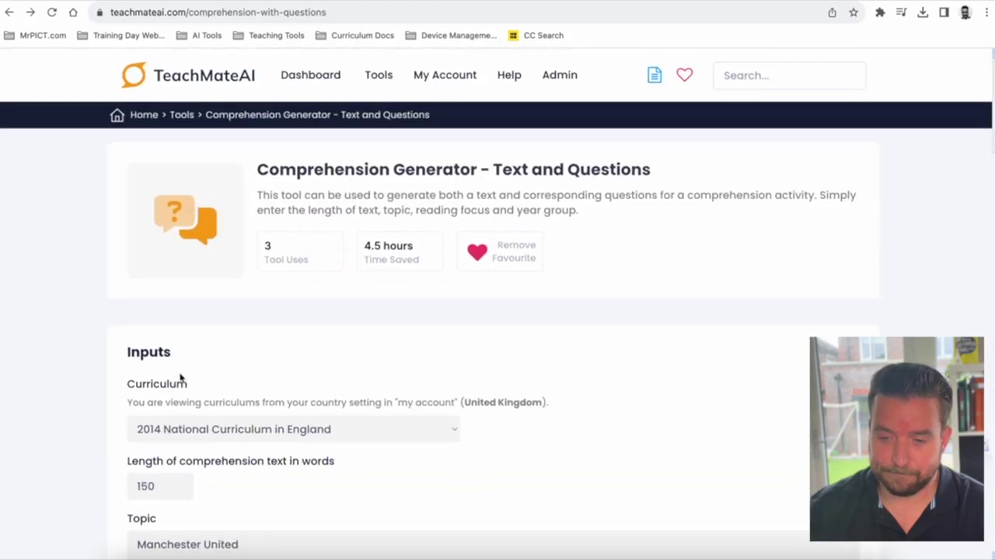